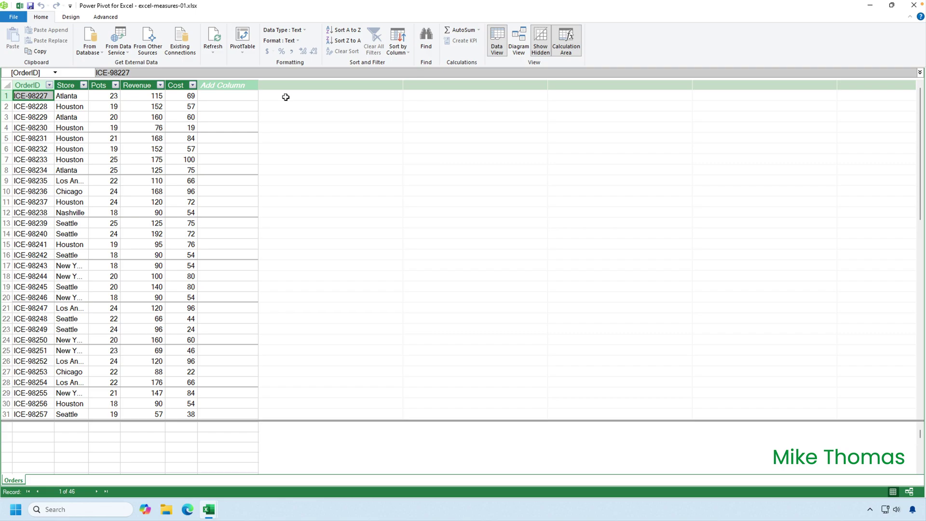
Add a new Orders column named Profit with the formula =Orders[Revenue]-Orders[Cost]
click(247, 85)
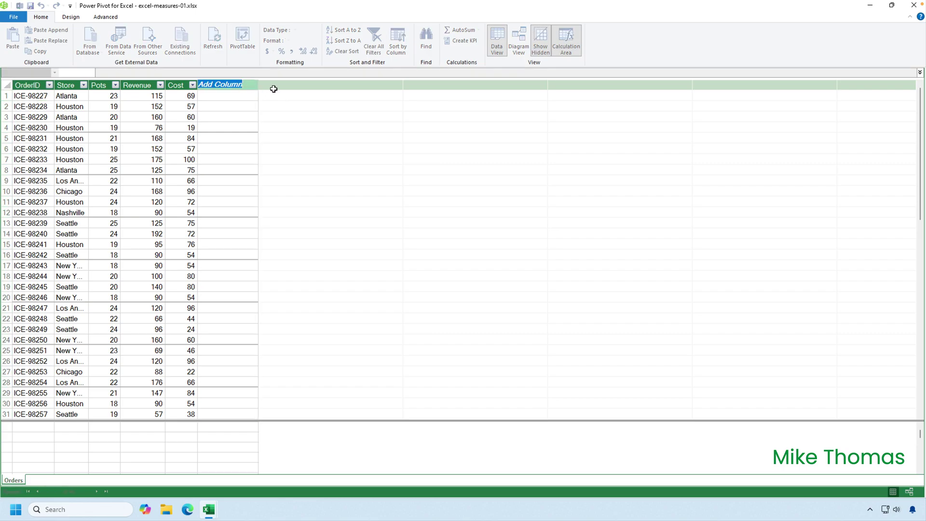
text(Profit)
key(Return)
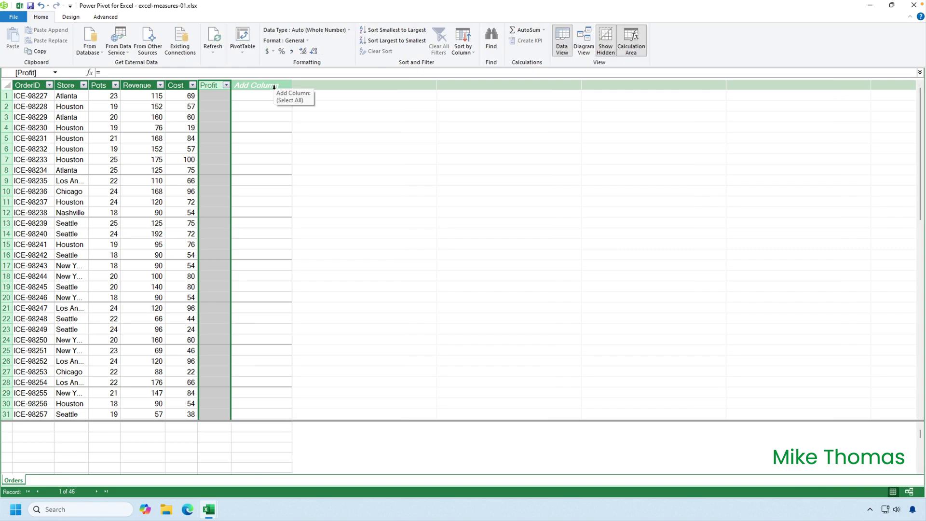
click(163, 72)
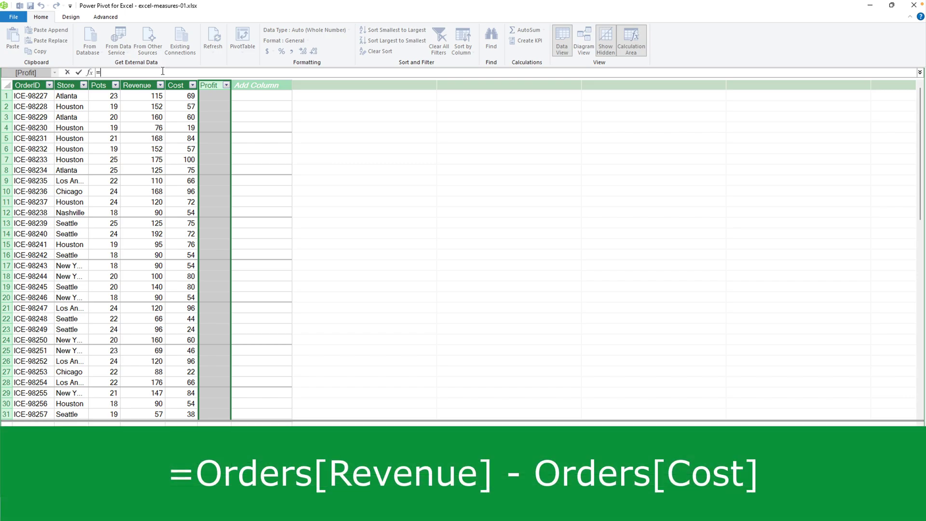
text(R)
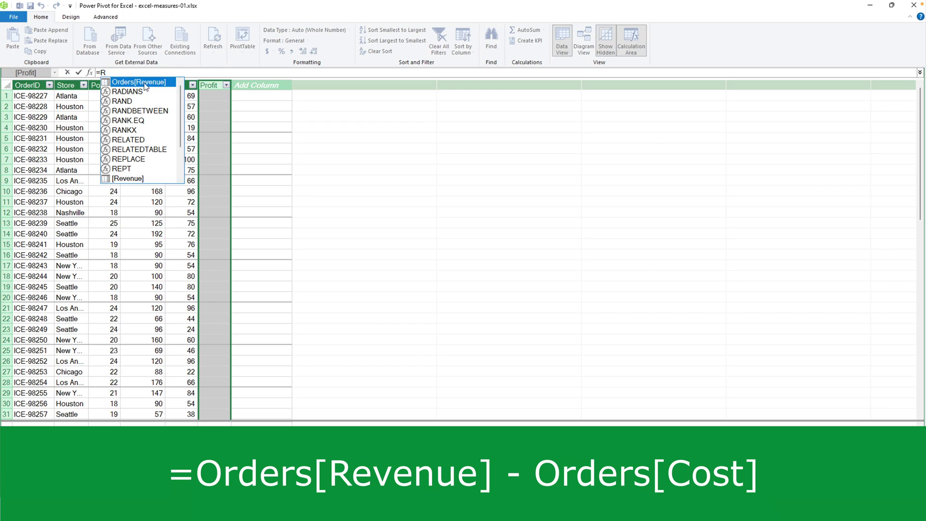
double_click(144, 83)
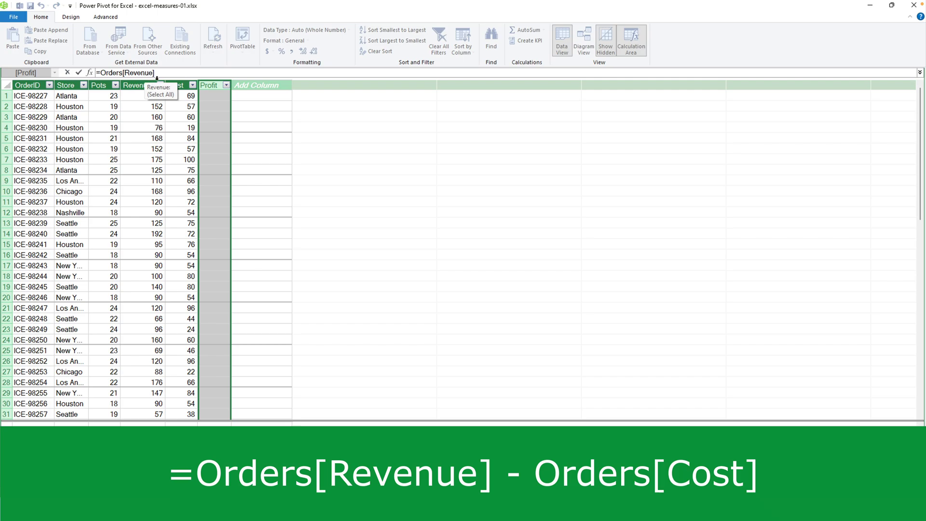
text(-)
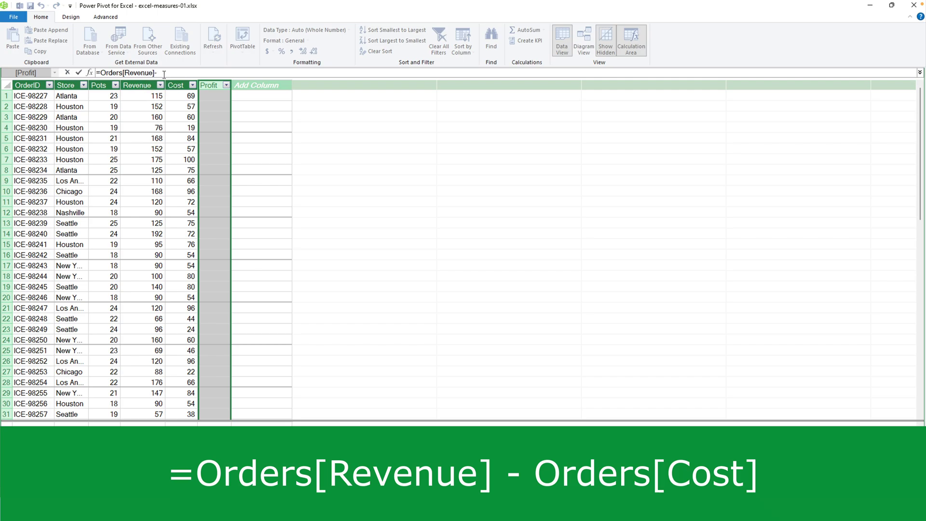
text(C)
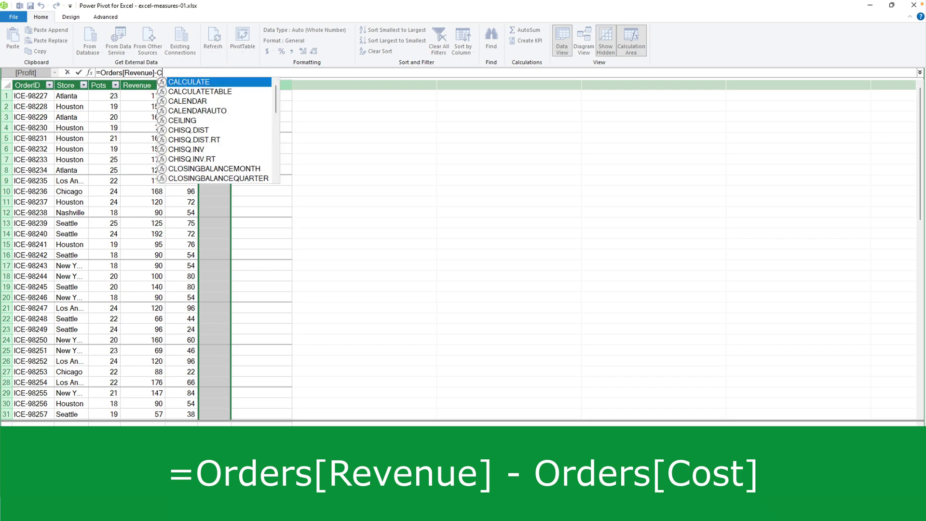
text(o)
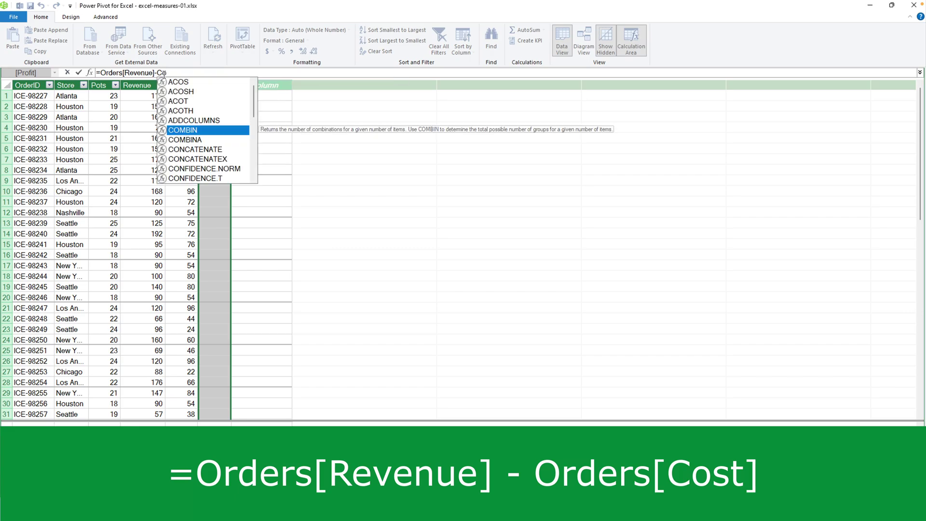
text(s)
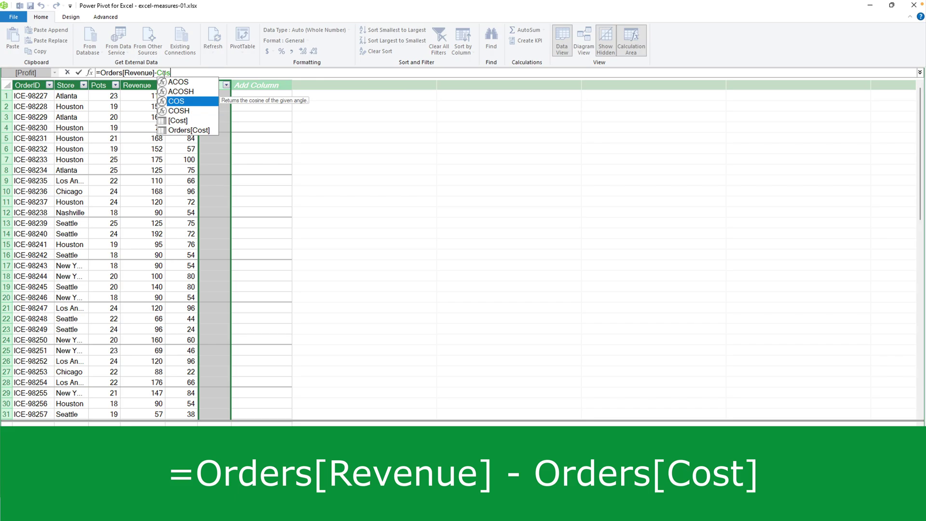
click(184, 131)
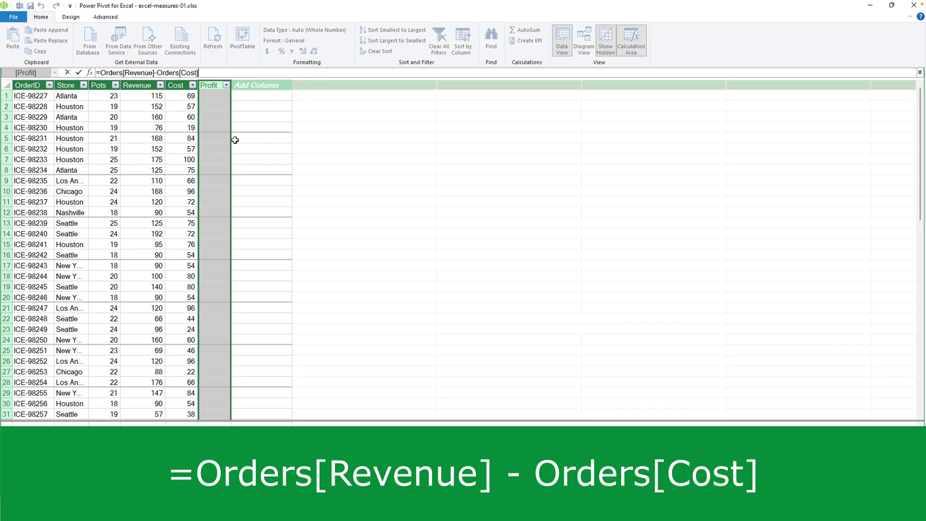
key(Return)
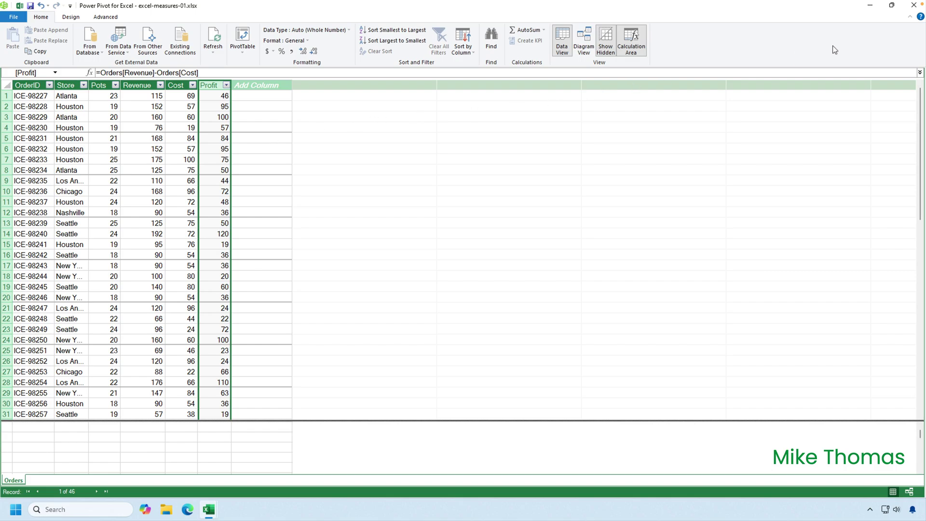
Close Power Pivot and insert a PivotTable from the Data Model at Sheet1!$A$1
click(914, 5)
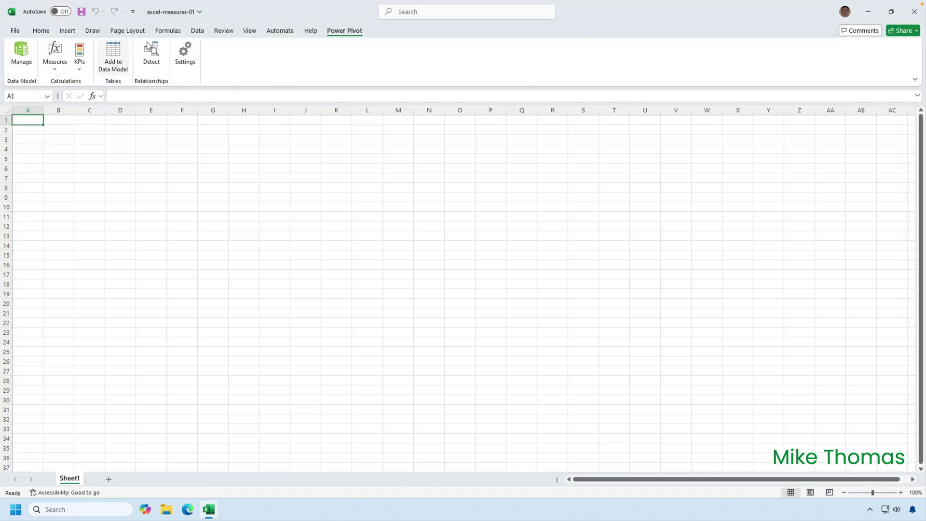
click(67, 30)
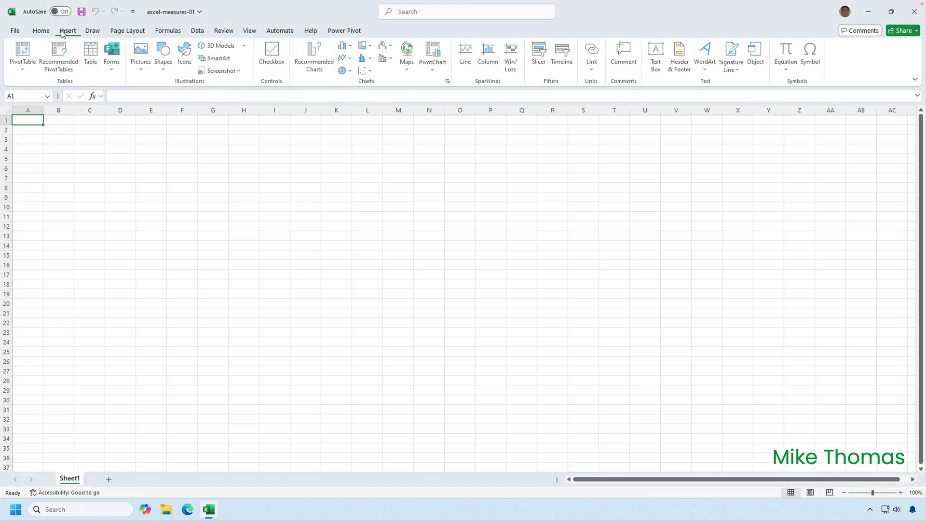
click(25, 71)
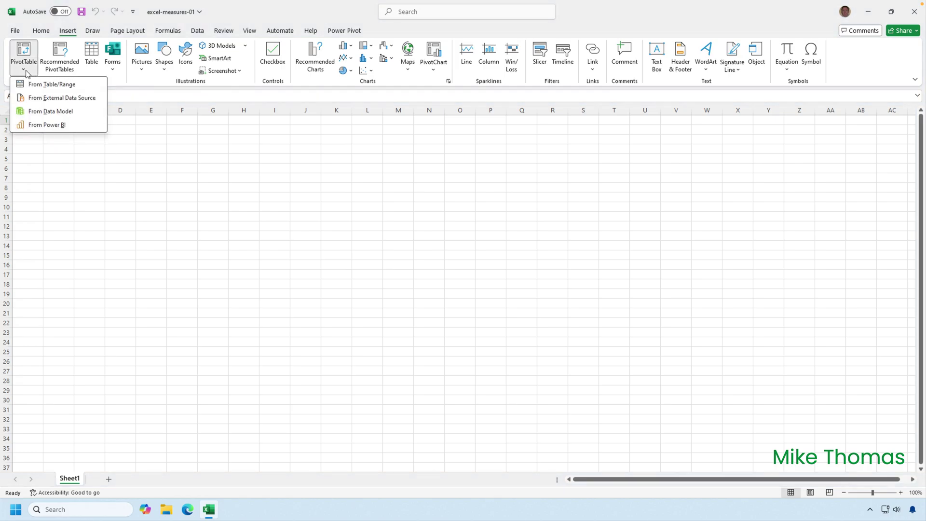
click(51, 111)
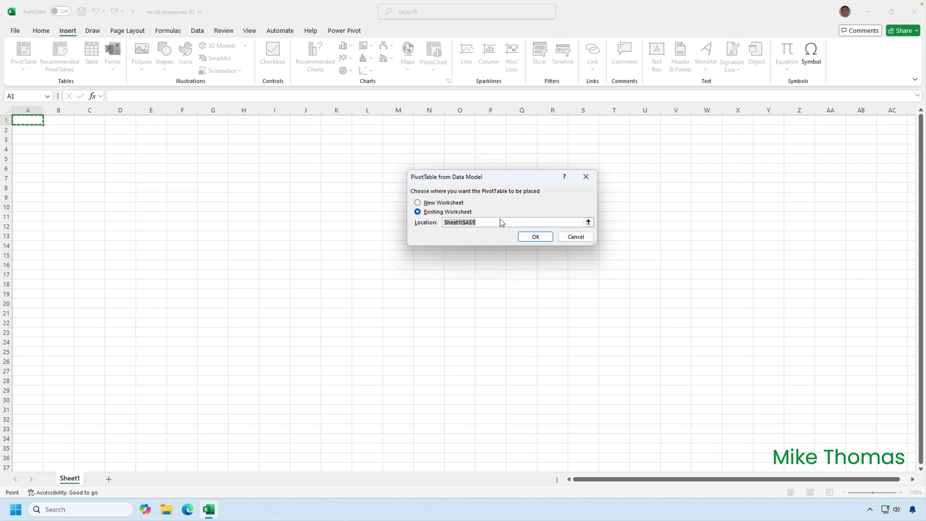
click(533, 236)
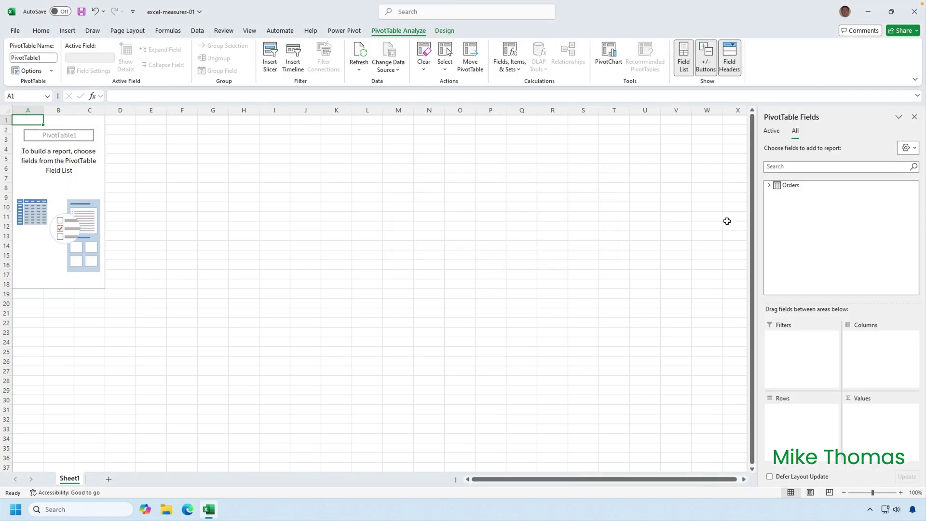
Put Store in the pivot rows and add Profit to Values twice
click(770, 188)
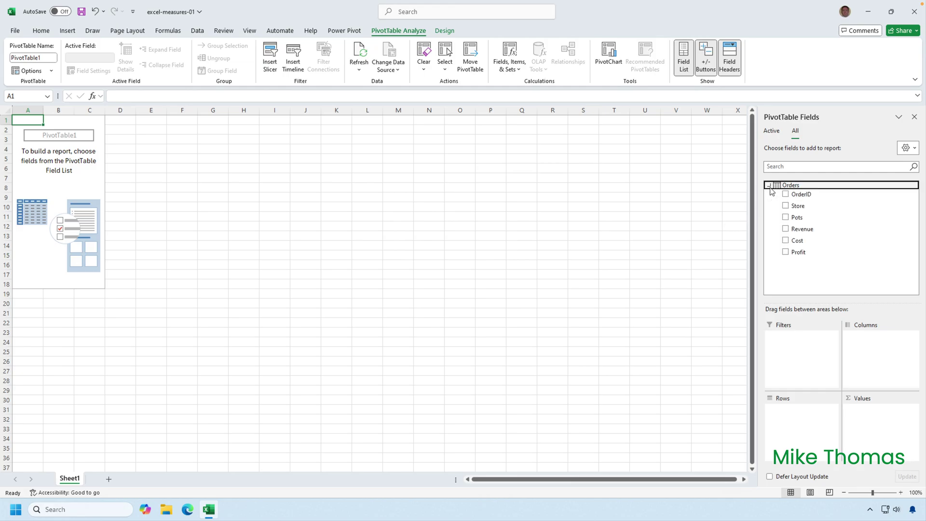
drag(799, 207, 813, 416)
drag(800, 252, 878, 418)
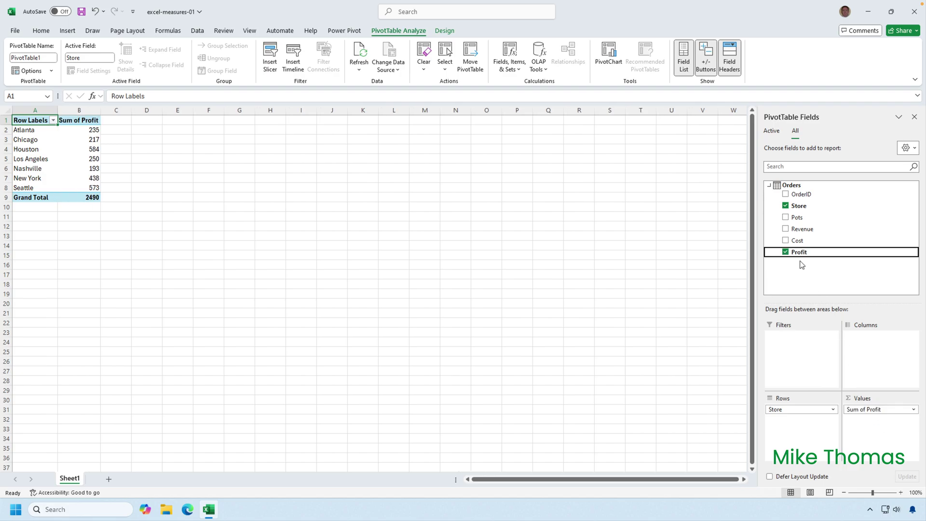
drag(798, 256, 877, 429)
Change the second Profit value field to summarize by Average instead of Sum
mouse_move(95, 165)
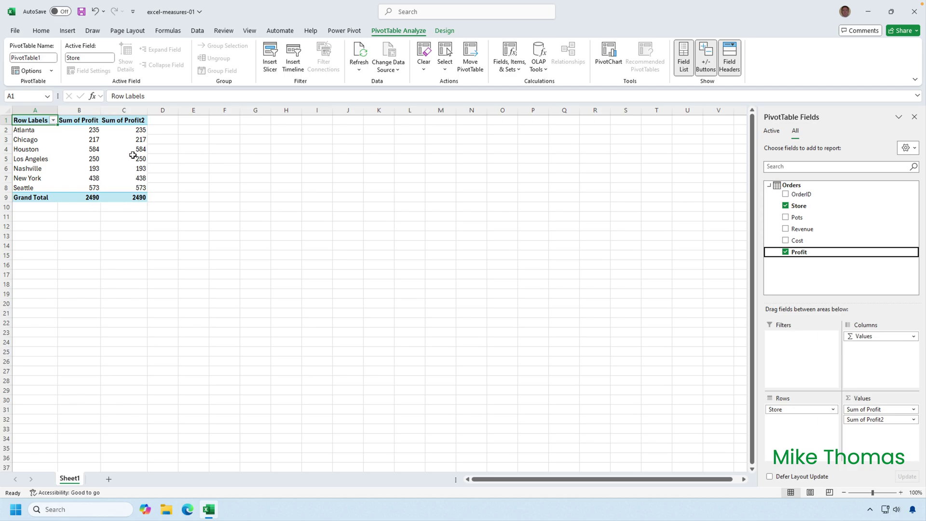
mouse_move(138, 150)
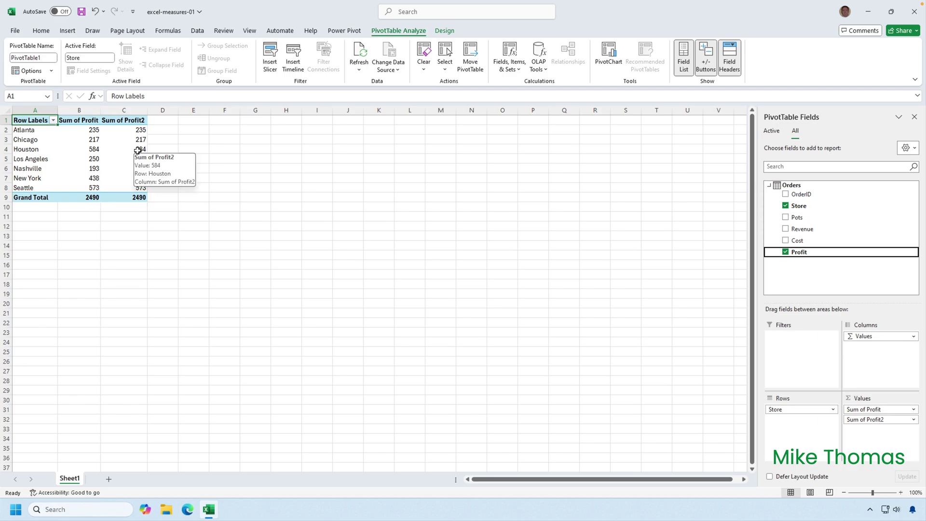
right_click(138, 150)
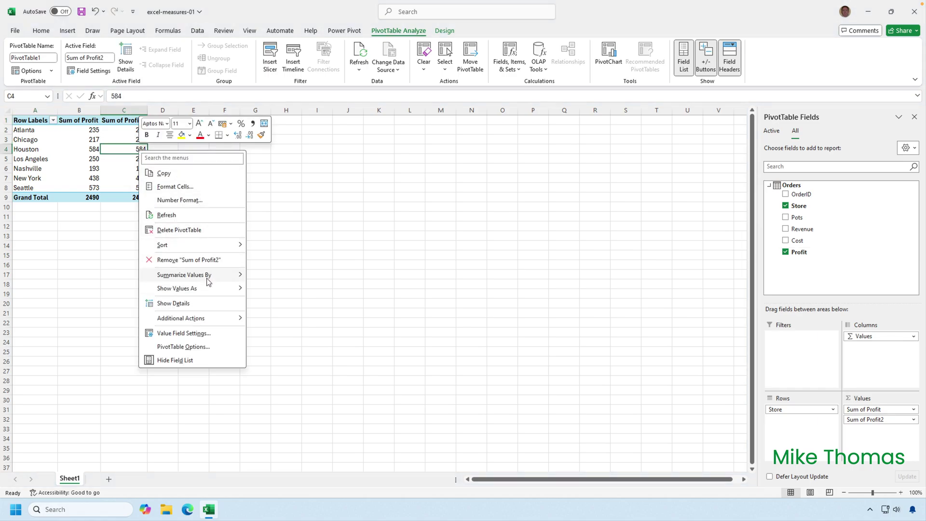
mouse_move(209, 281)
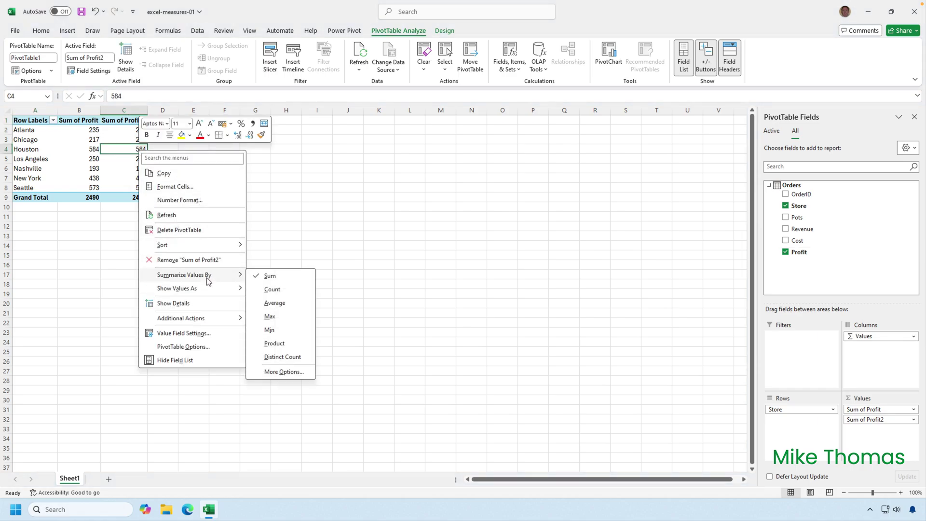
click(284, 302)
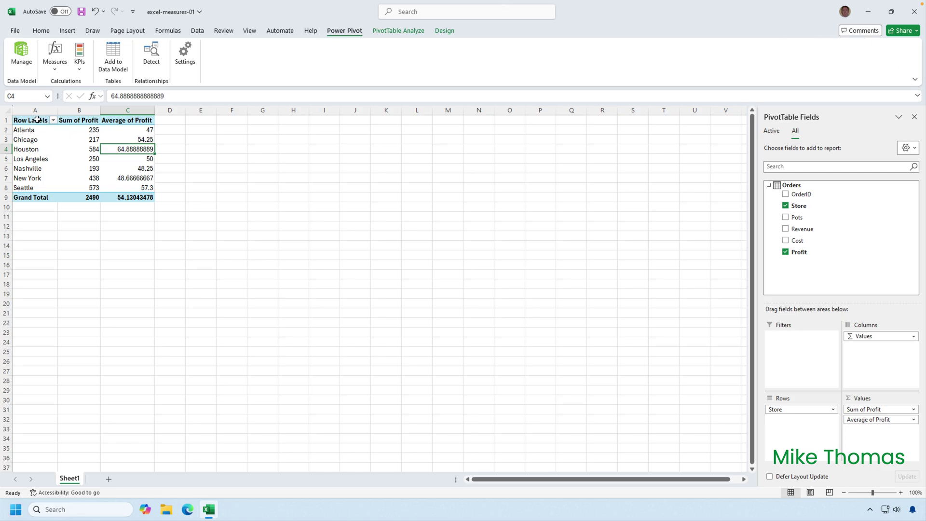
Delete the pivot table occupying A1:C9
drag(37, 119, 136, 197)
key(Delete)
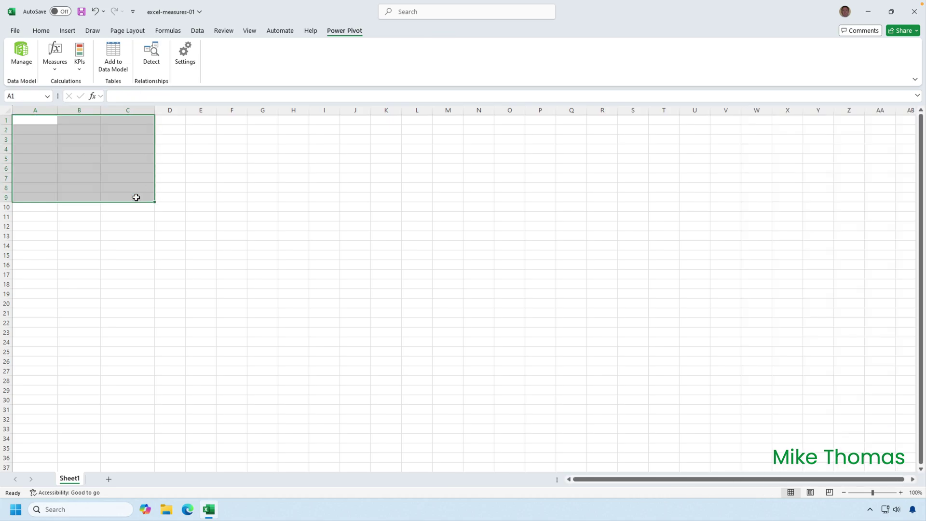
click(50, 122)
In the Power Pivot window, delete the calculated Profit column from Orders
click(25, 54)
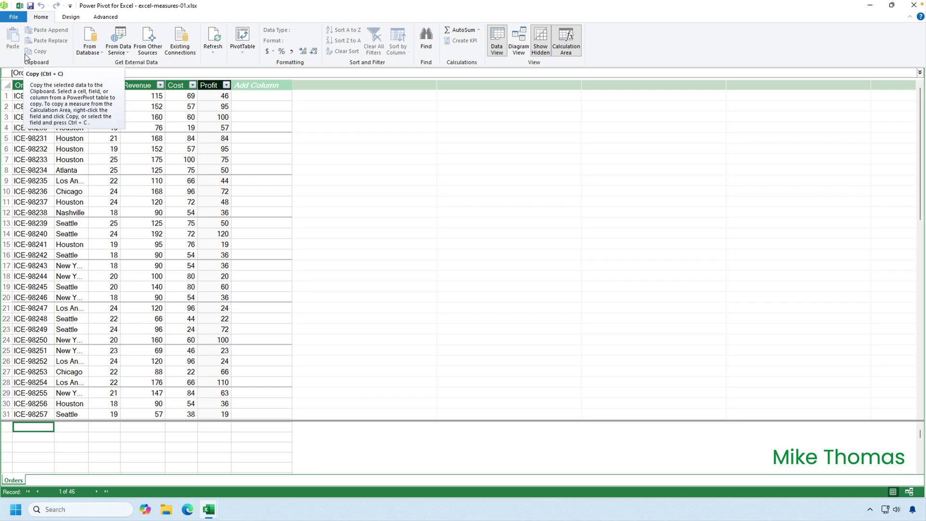
right_click(213, 86)
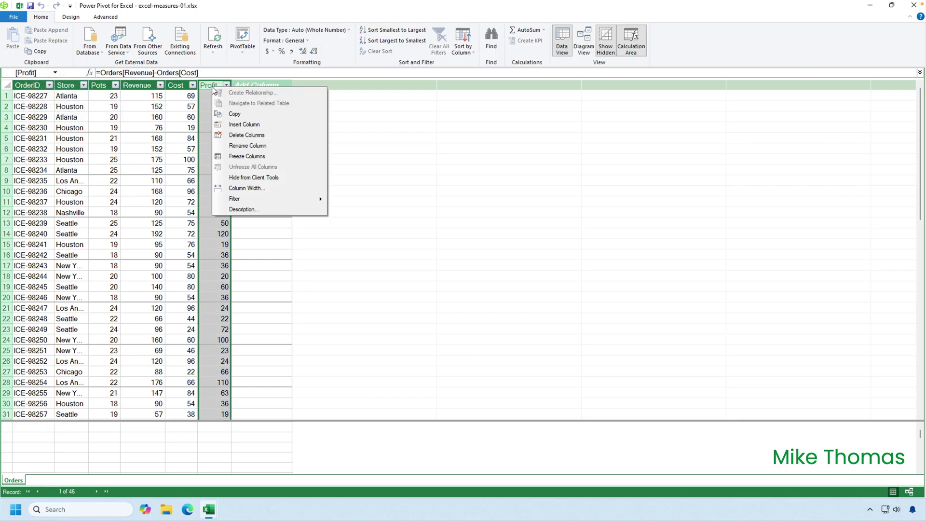
click(247, 135)
key(Return)
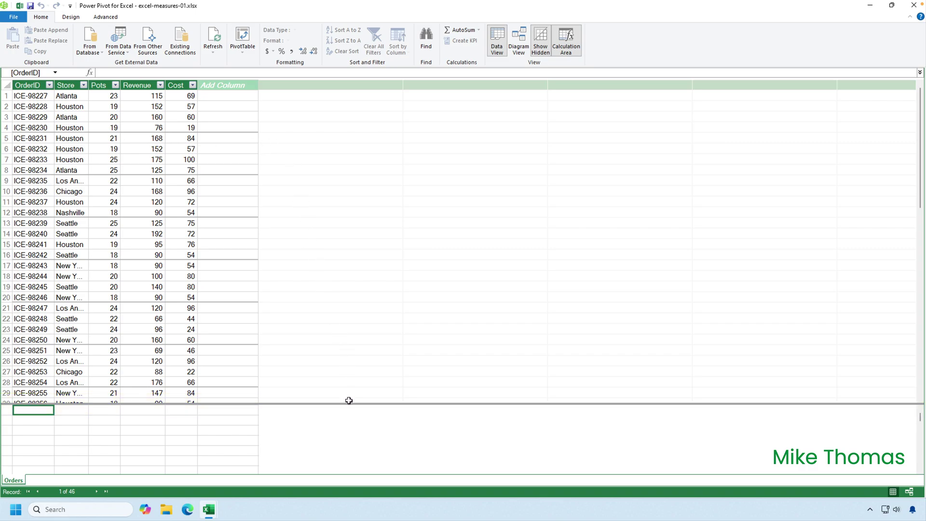
Enlarge and redisplay the calculation area under Orders, then select its first cell
mouse_move(348, 405)
mouse_down()
mouse_move(349, 340)
mouse_move(350, 418)
mouse_up()
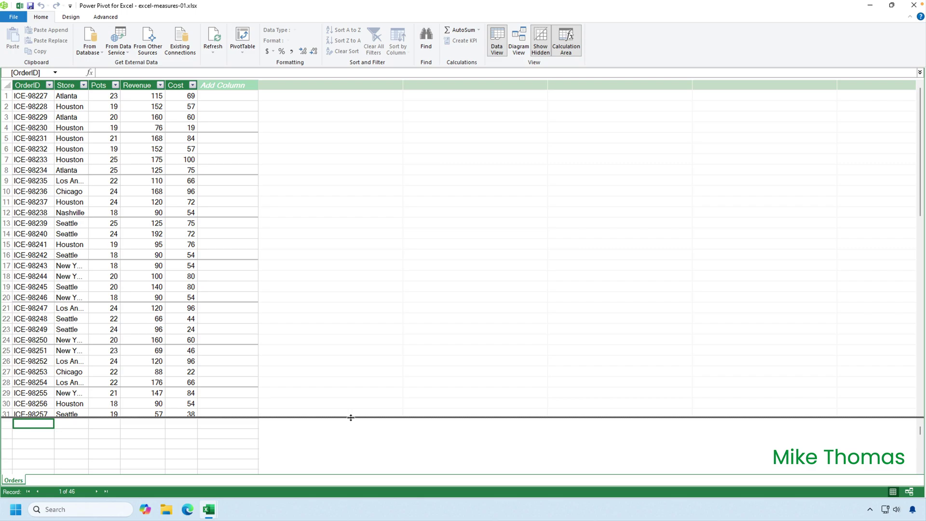
click(565, 49)
click(566, 50)
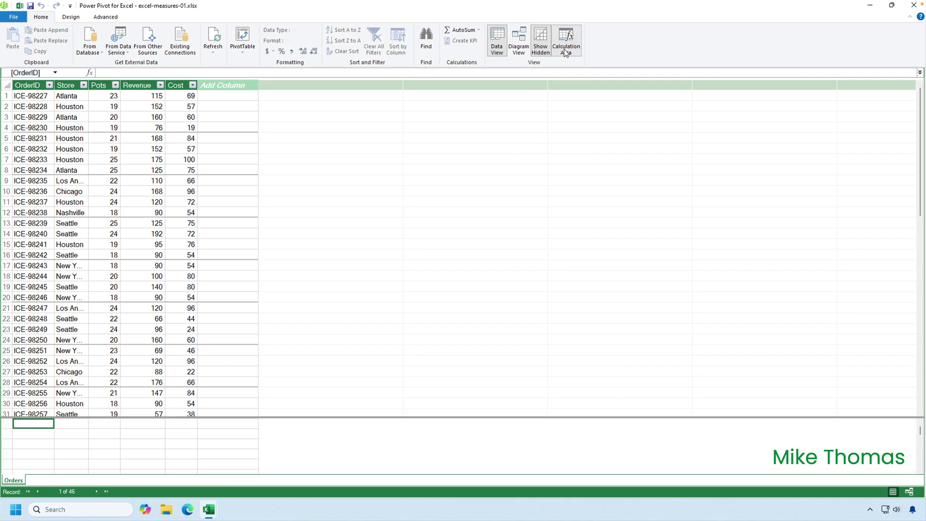
click(566, 51)
click(565, 50)
click(133, 73)
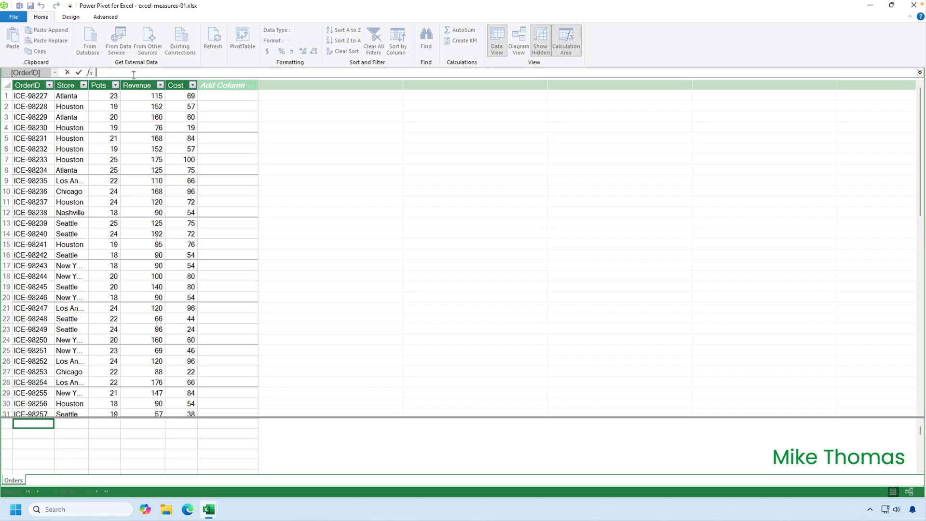
Enter the measure Total Profit:=SUM(Orders[Revenue]) - SUM(Orders[Cost]) in the first calculation cell
text(Total Profit)
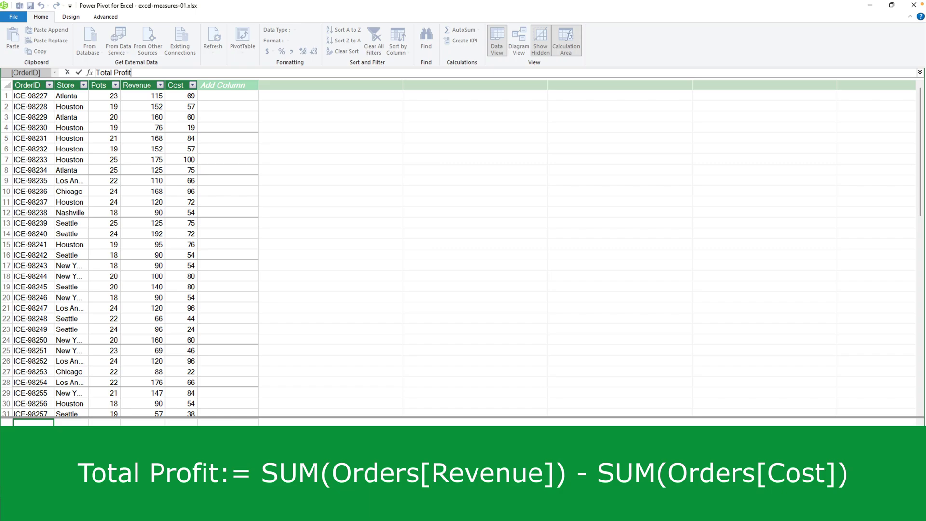
text(:=)
text(Su)
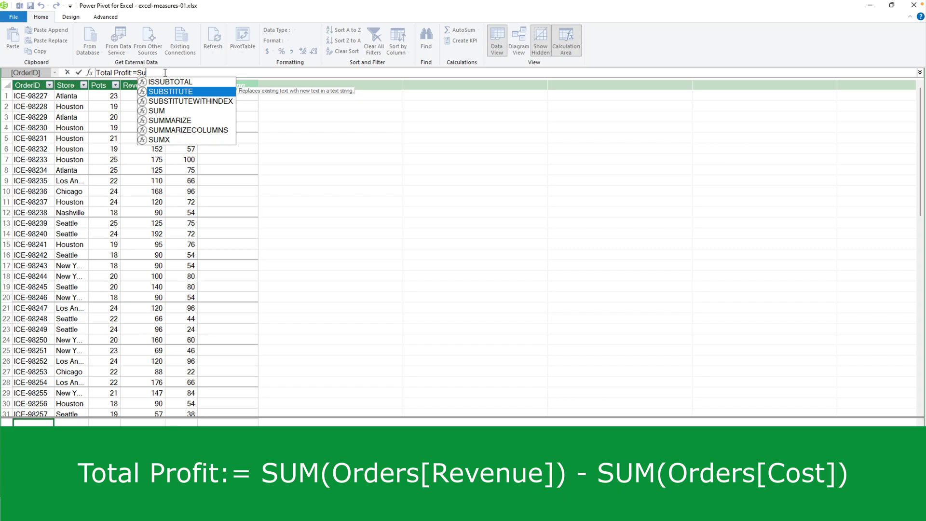
click(162, 111)
double_click(162, 112)
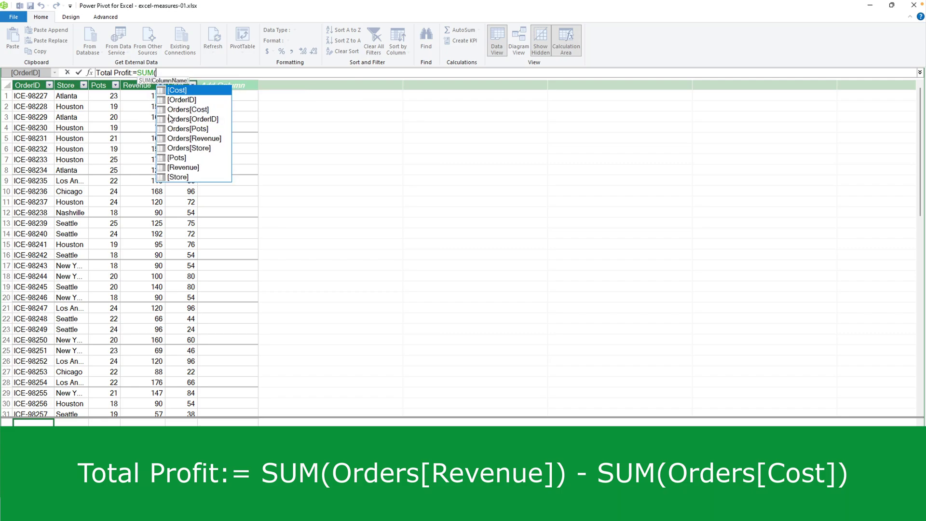
double_click(185, 140)
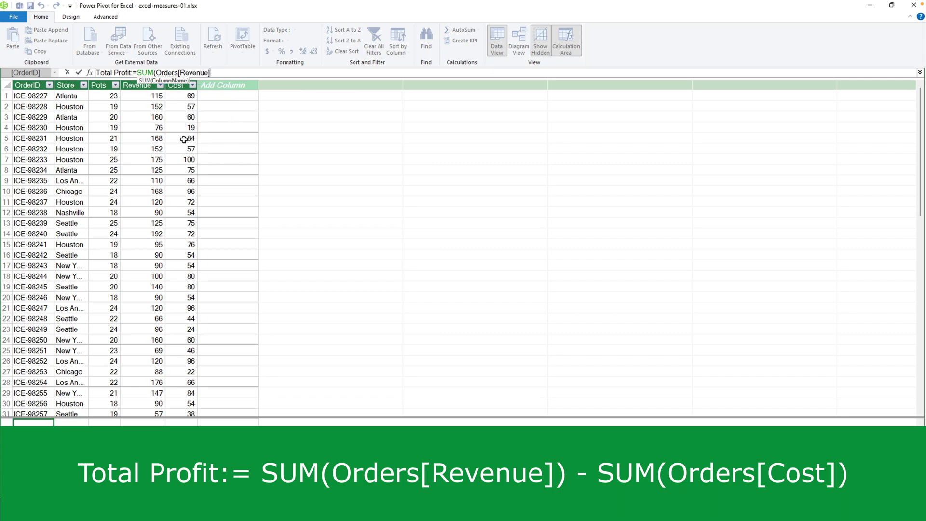
text() - Su)
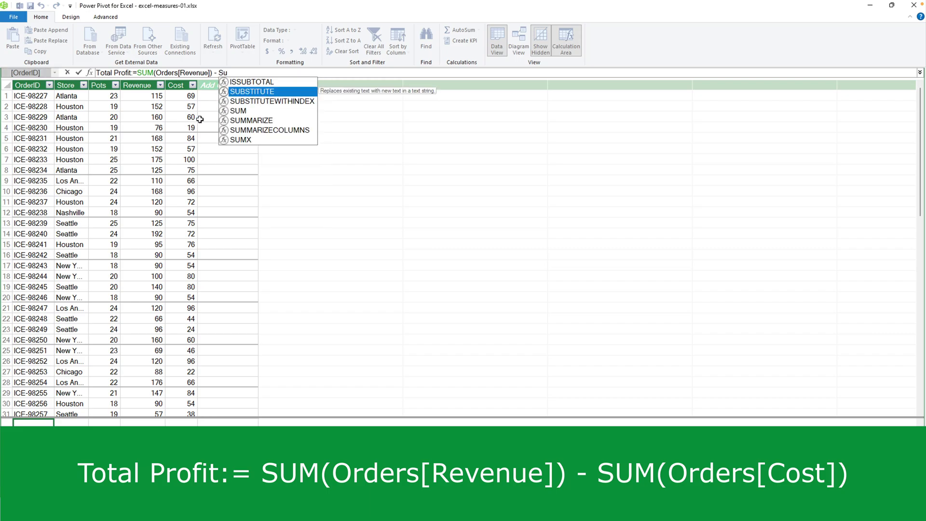
double_click(239, 111)
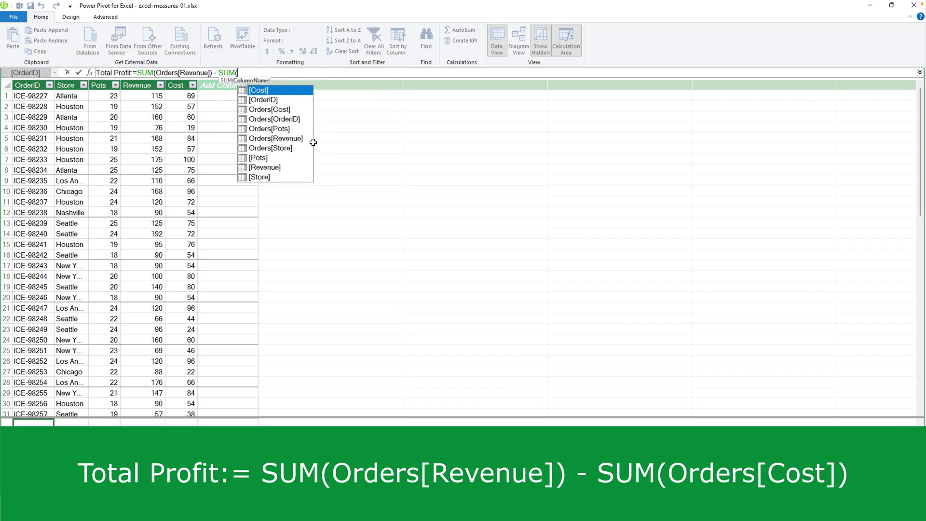
double_click(281, 109)
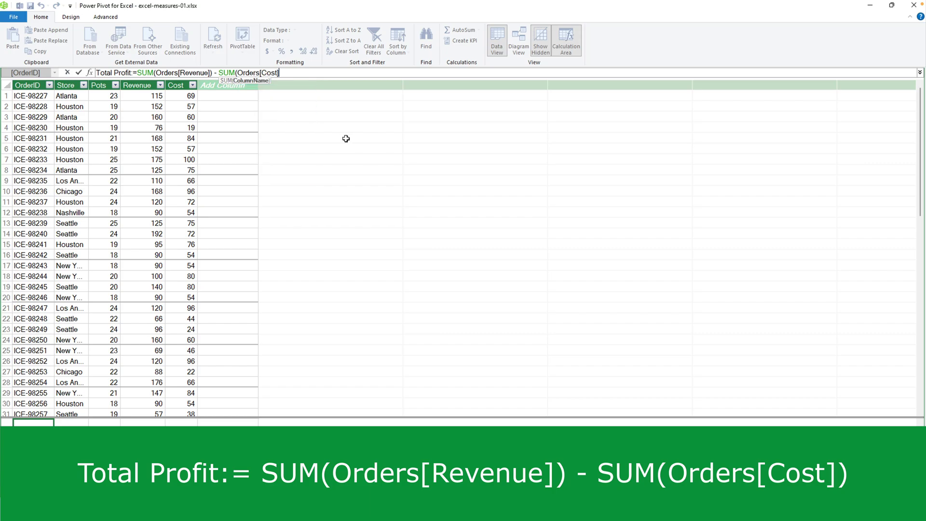
text())
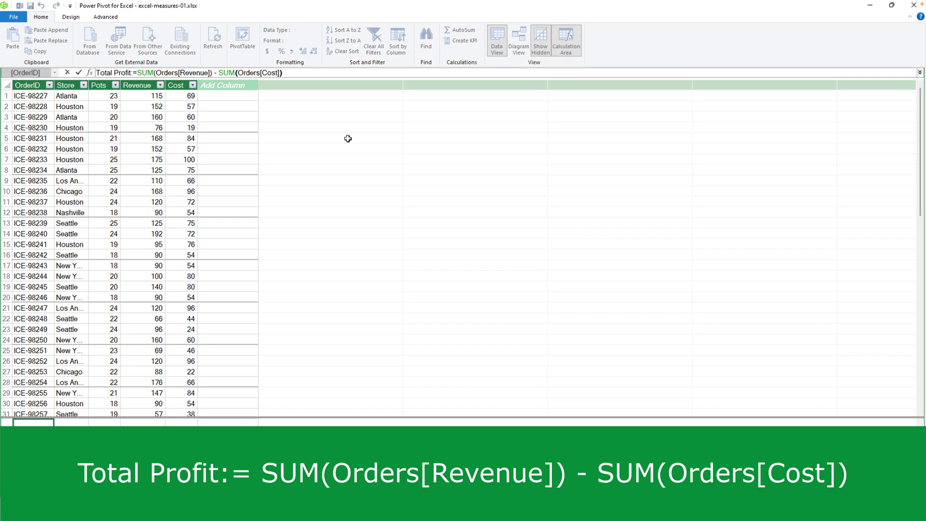
key(Return)
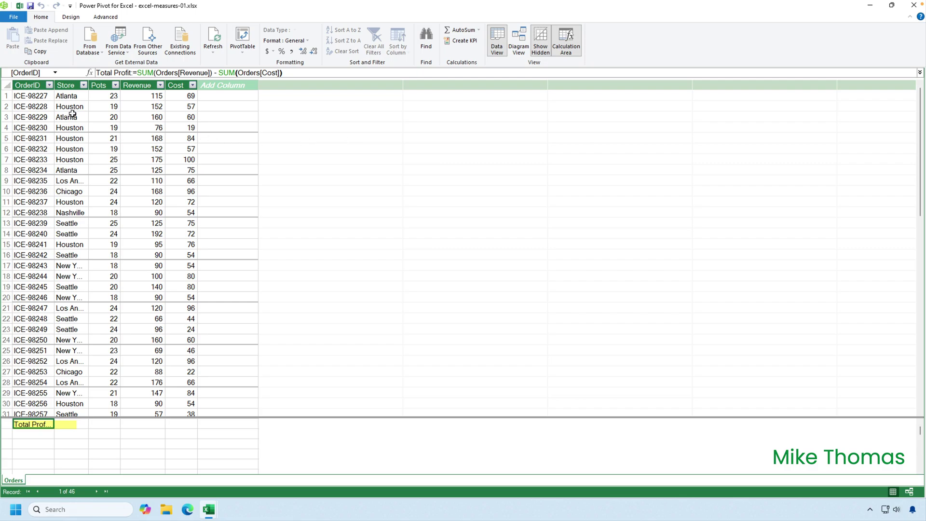
Widen the OrderID column and format Total Profit as $ English (United States) currency
drag(55, 86, 98, 86)
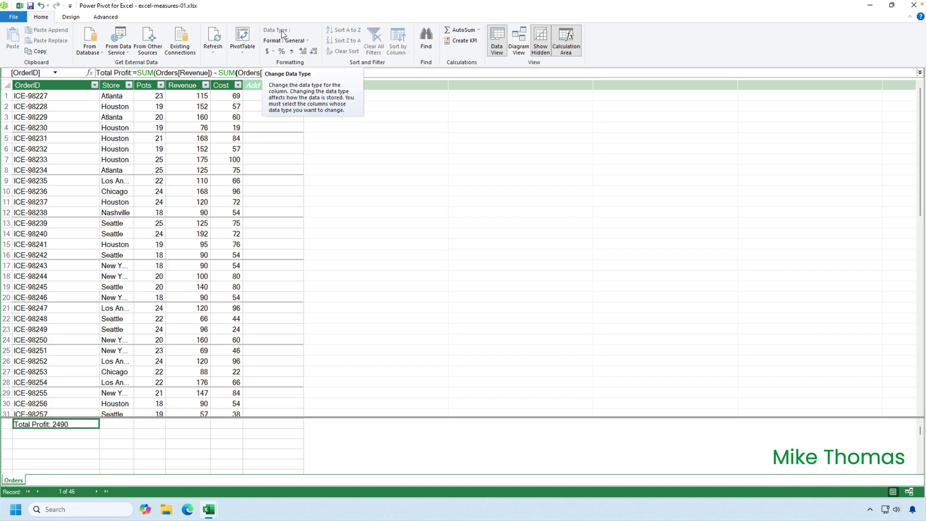
click(274, 51)
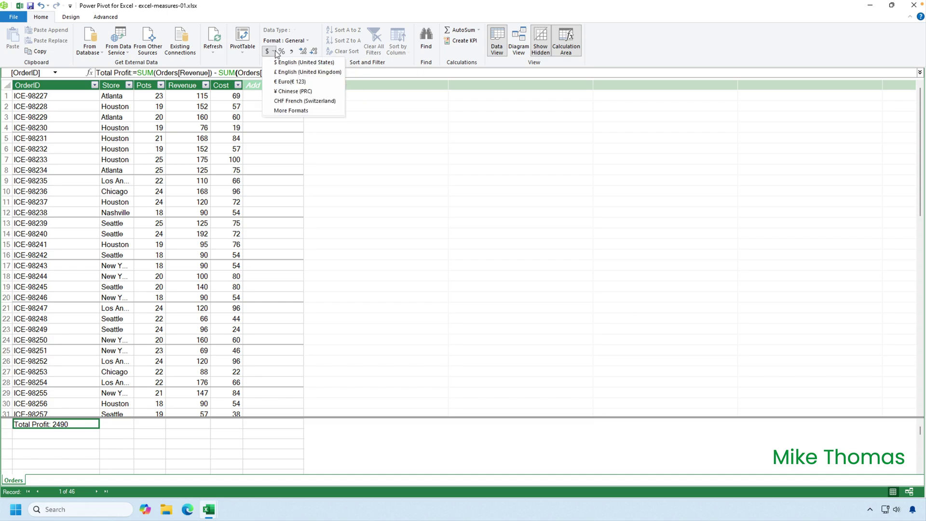
click(288, 63)
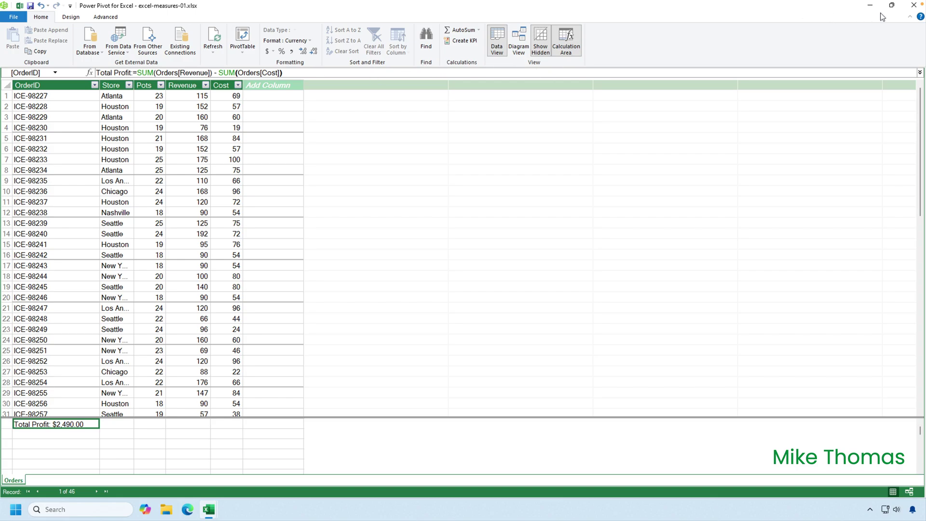
Close Power Pivot and open Manage Measures from the Power Pivot ribbon
click(914, 5)
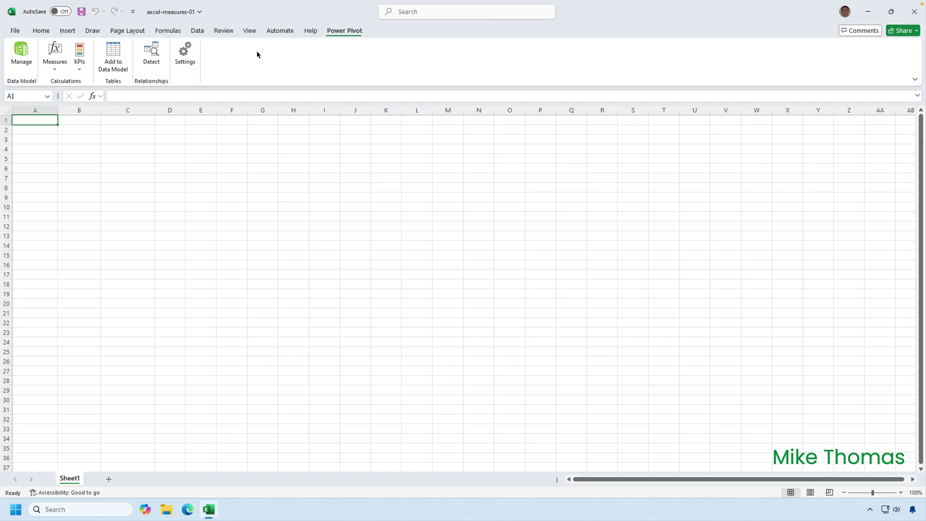
click(53, 72)
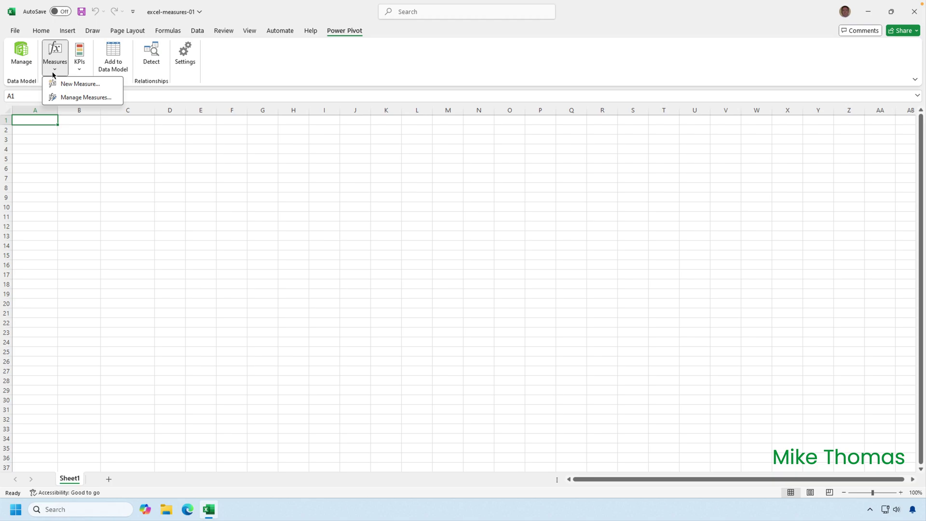
click(80, 98)
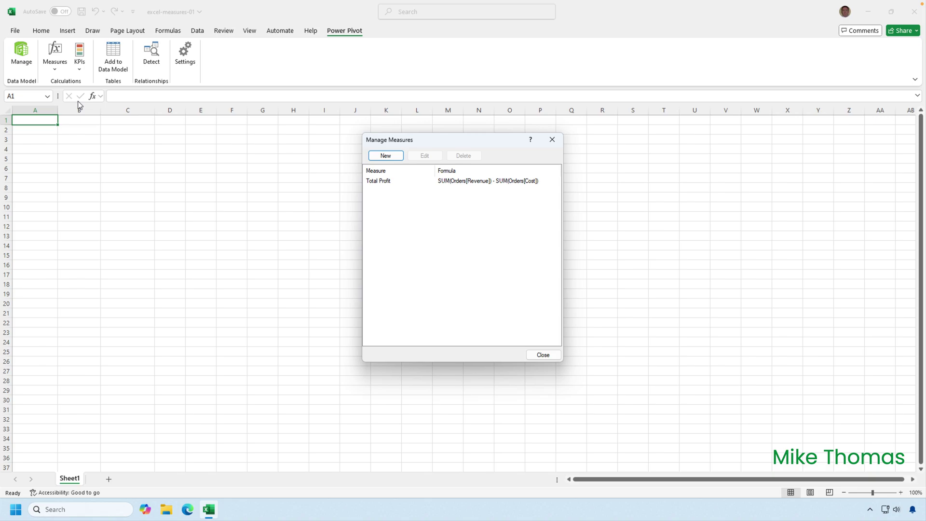
Inspect the Total Profit measure's formula in the editor, then cancel without changes
click(387, 182)
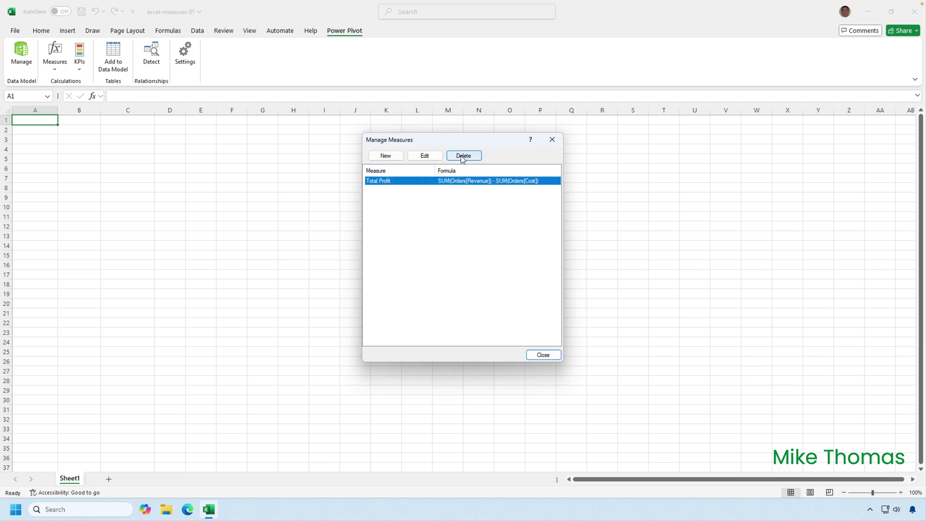
click(429, 159)
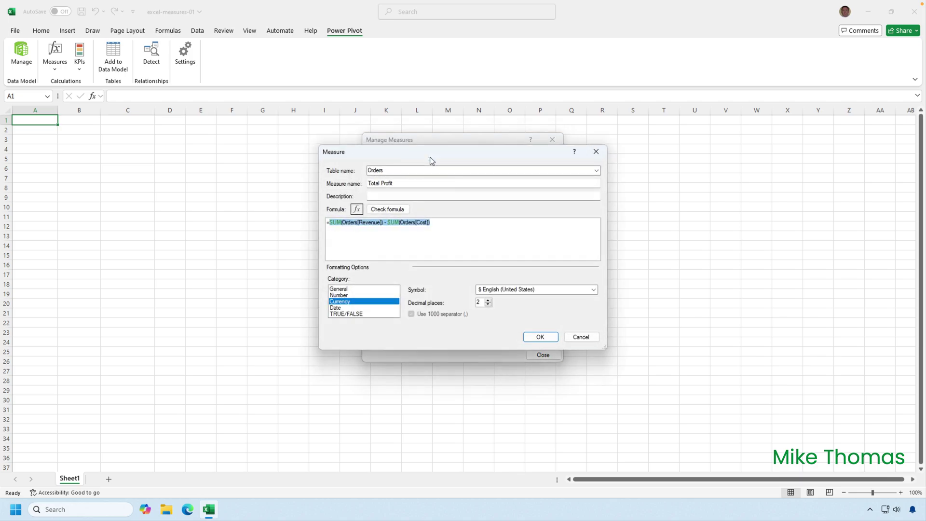
click(440, 223)
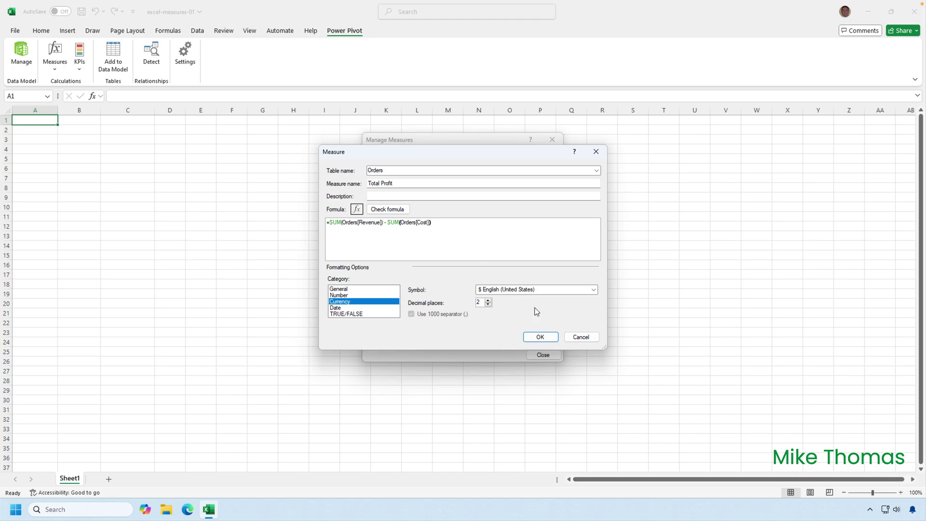
click(583, 338)
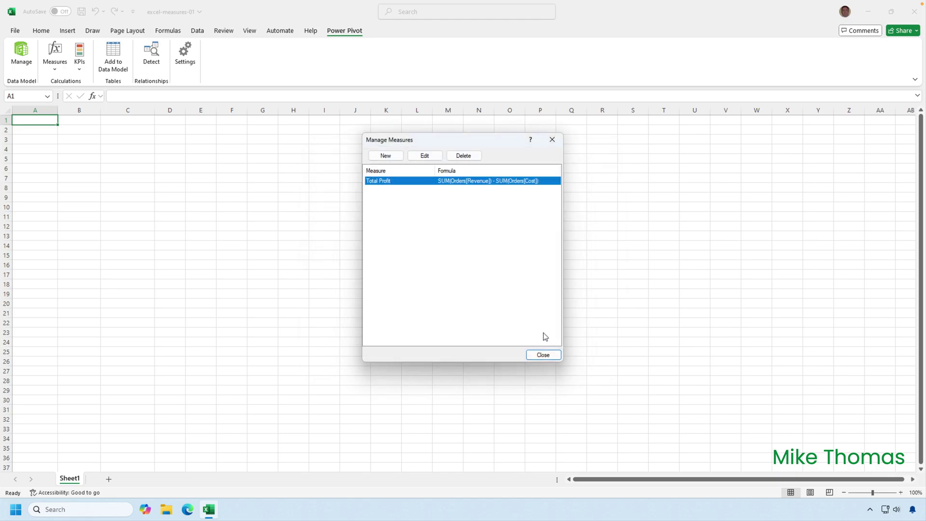
Create a new measure named Average Profit and begin its formula with 'Tot'
click(388, 158)
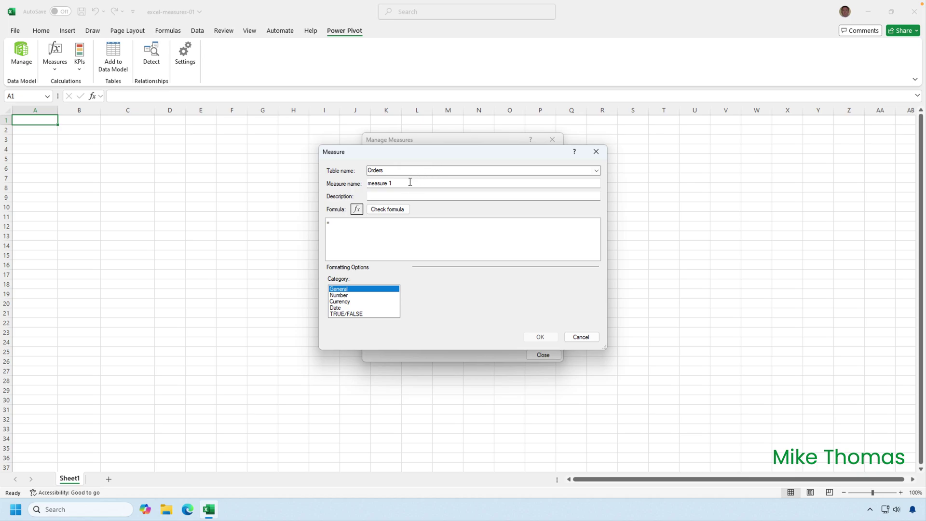
drag(407, 183, 348, 178)
text(Average Profit)
click(348, 227)
key(alt)
text(Tot)
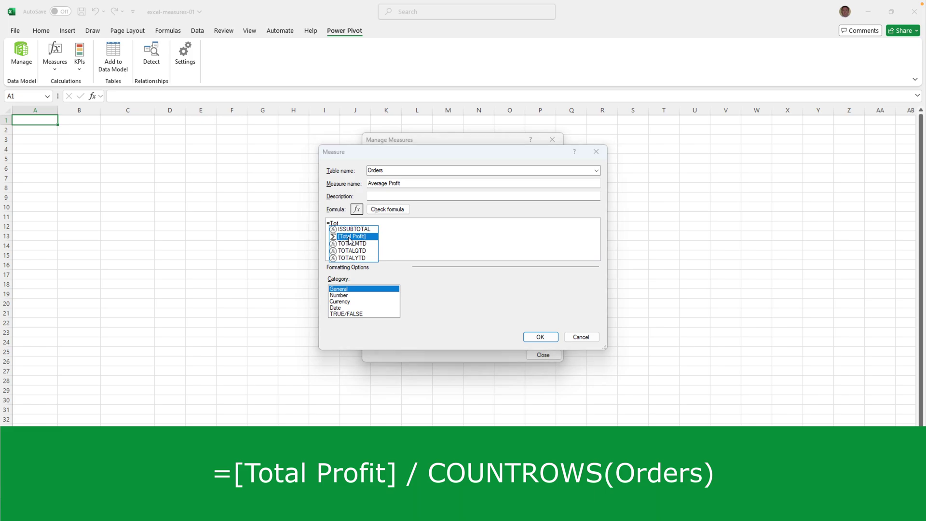
Complete the formula as [Total Profit] / COUNTROWS(Orders)
key(Tab)
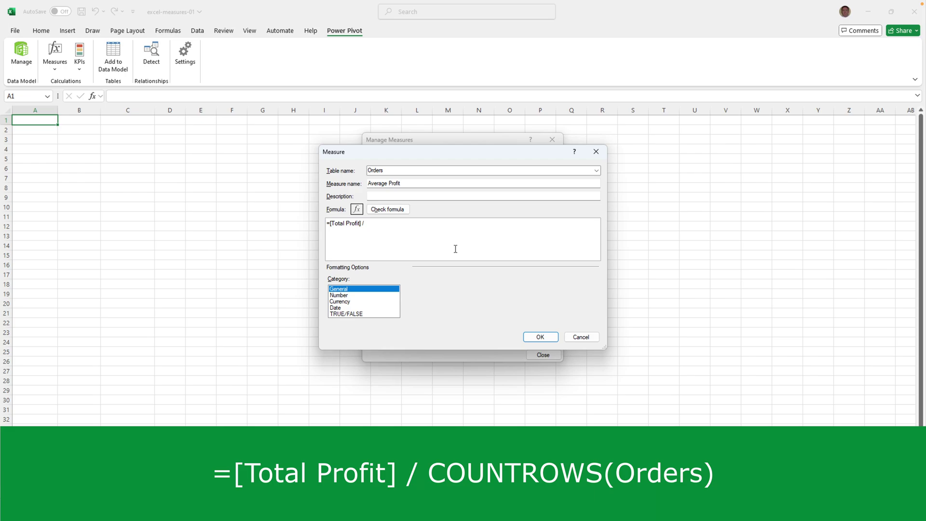
text(COUNTROWS()
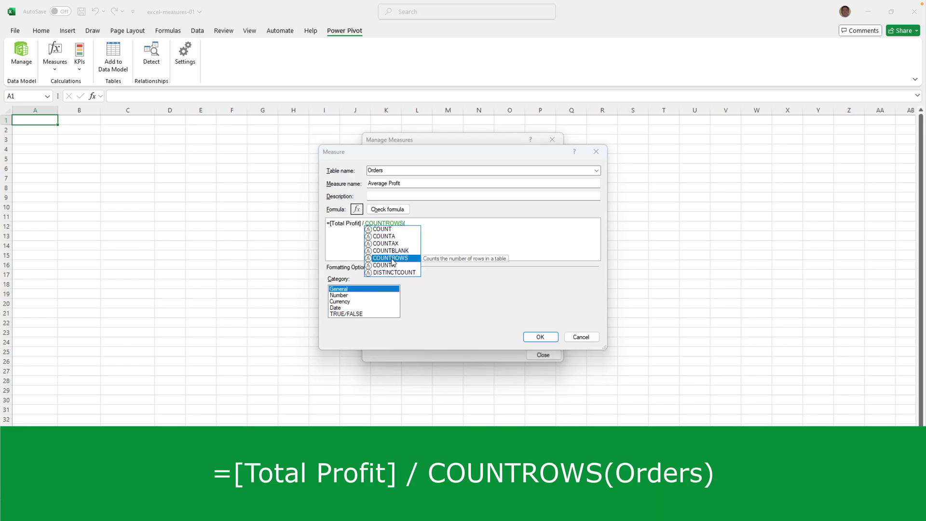
double_click(392, 261)
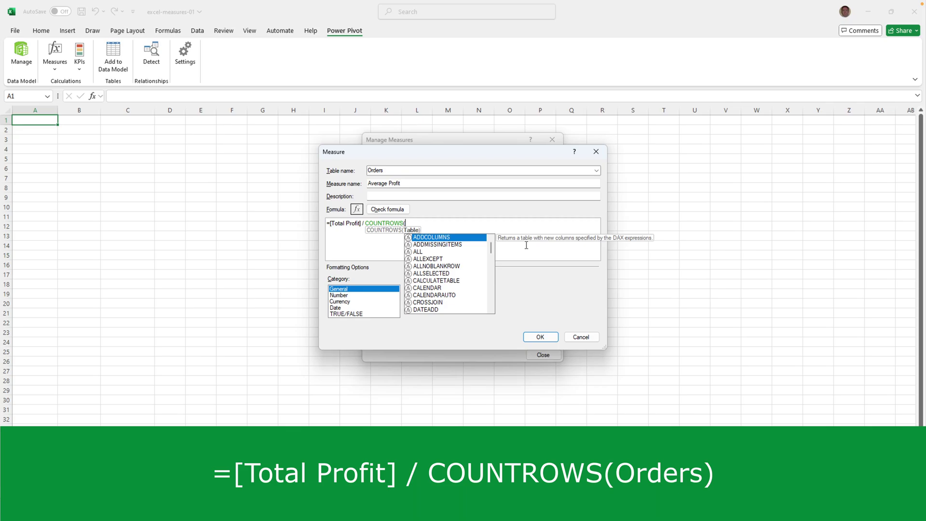
text(Ord)
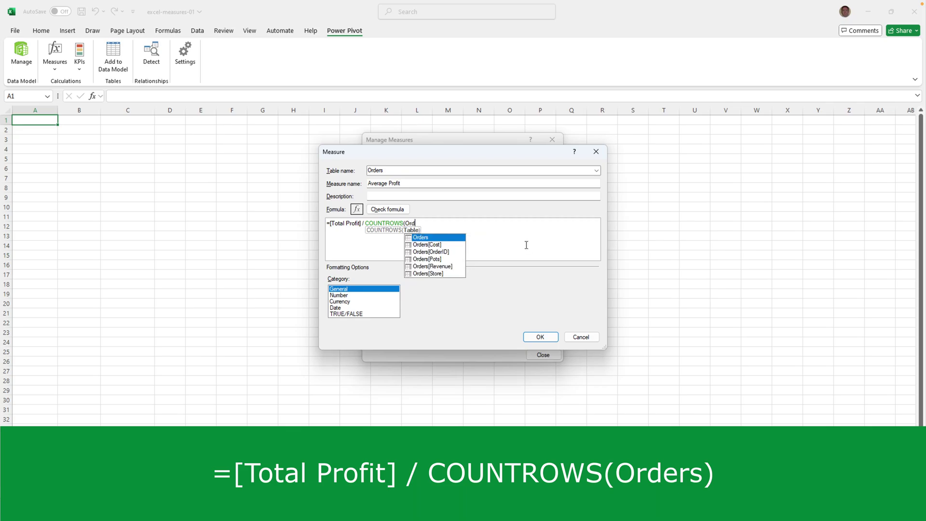
text(ers))
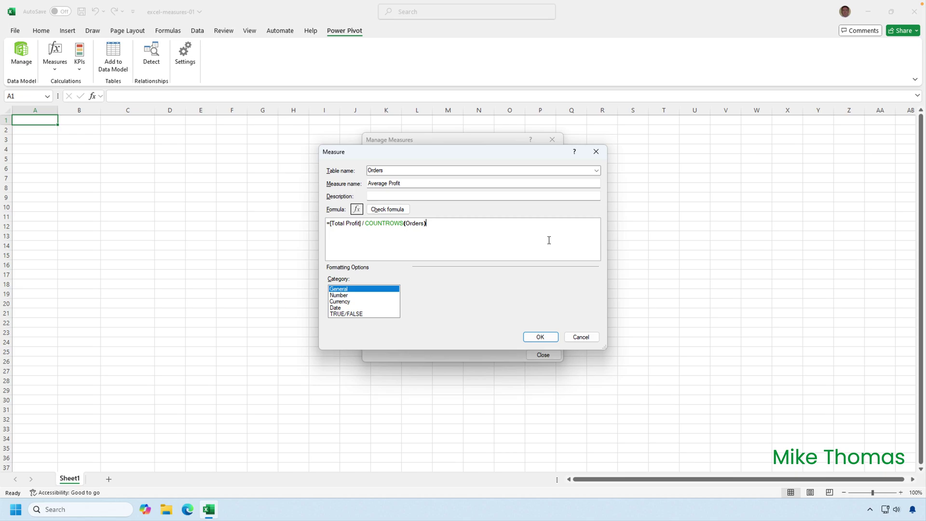
Format Average Profit as US-dollar currency, save it, and close Manage Measures
click(347, 303)
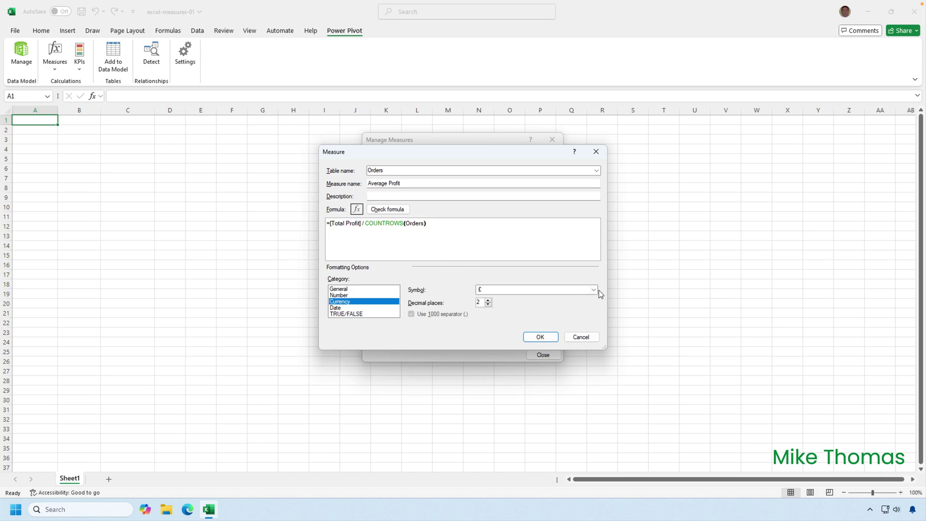
click(595, 290)
click(555, 301)
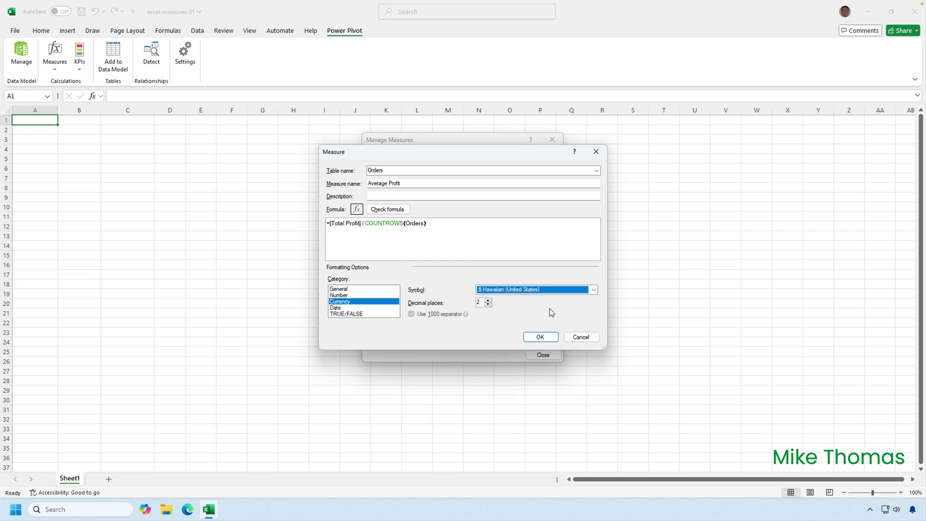
click(550, 337)
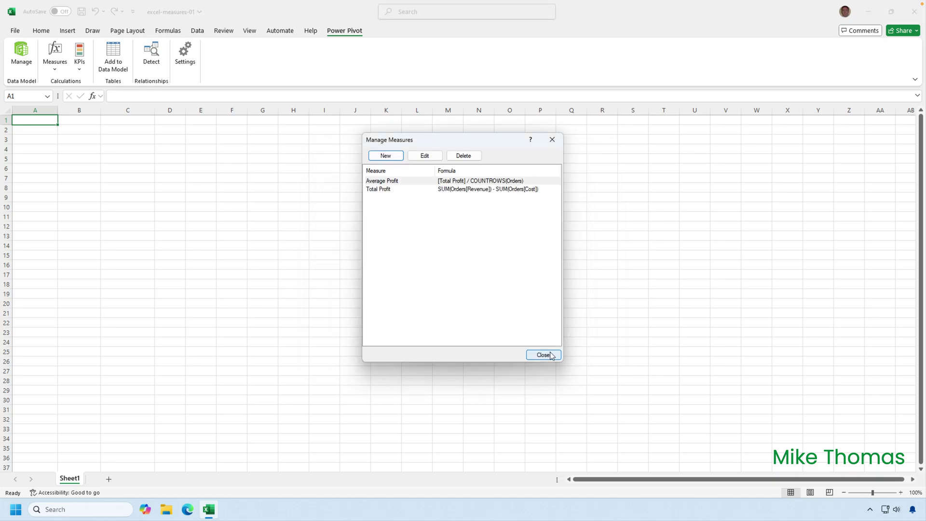
click(543, 355)
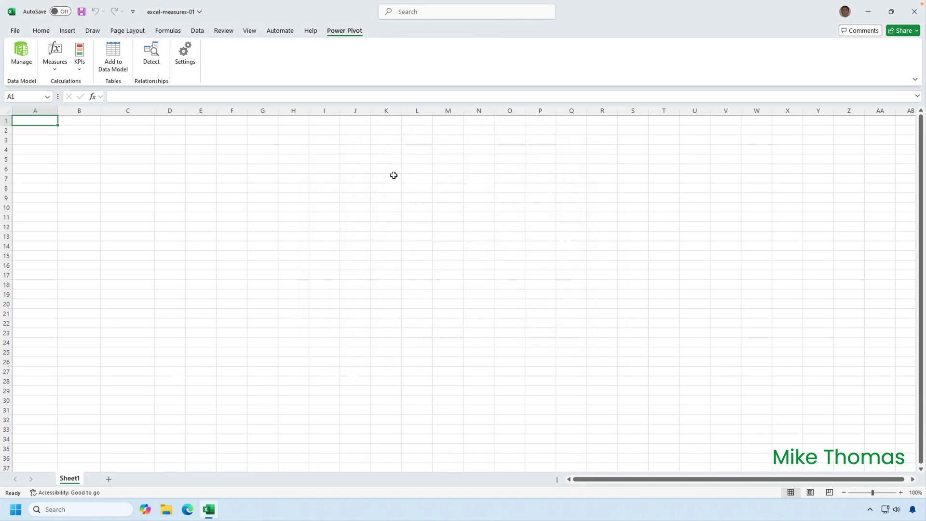
click(21, 54)
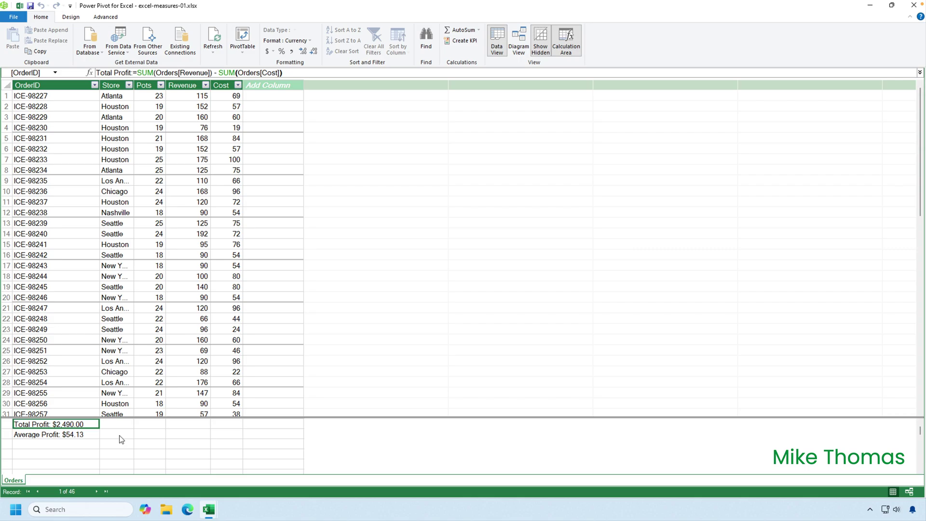
click(913, 6)
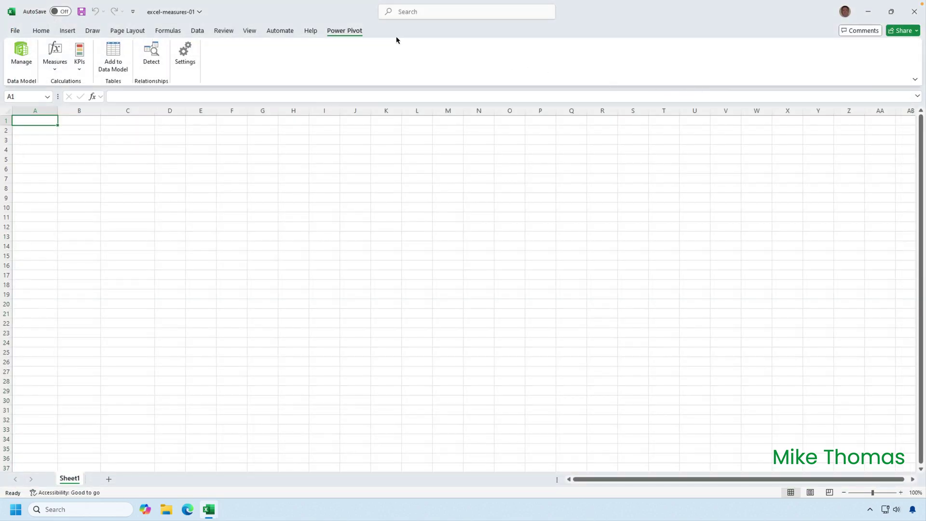
Insert a data-model PivotTable at Sheet1!$A$1 and put the Orders Store field in Rows
click(67, 32)
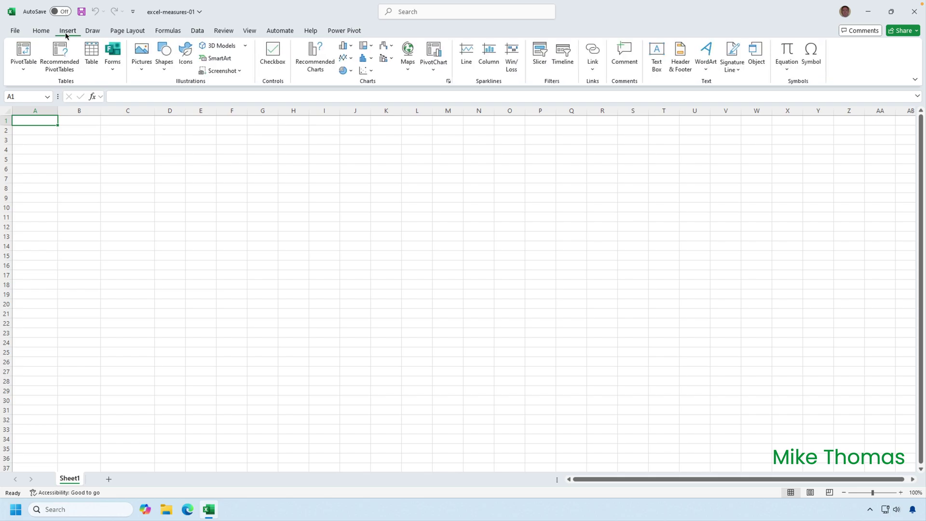
click(27, 72)
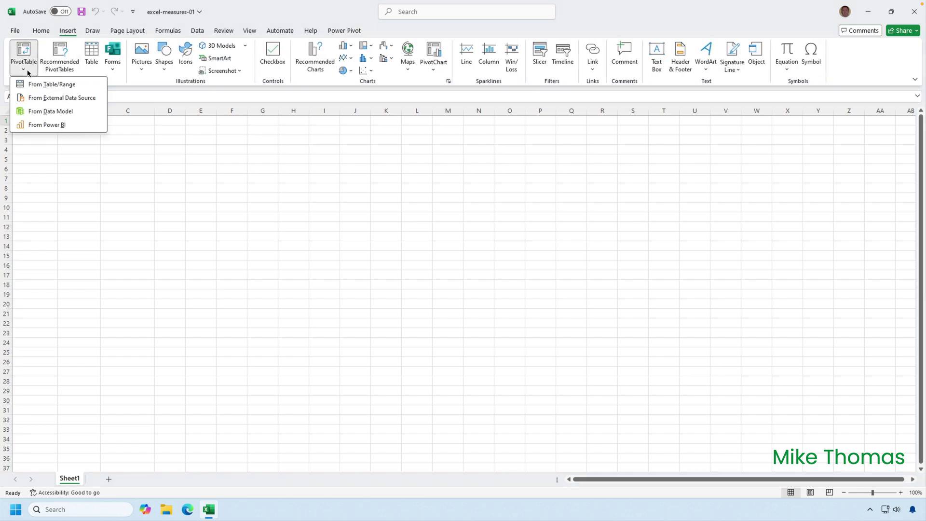
click(43, 108)
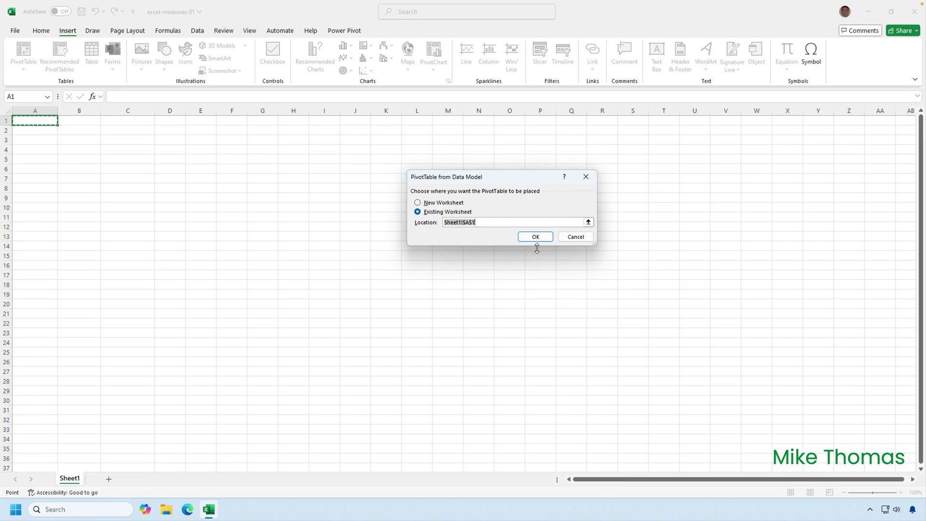
click(535, 236)
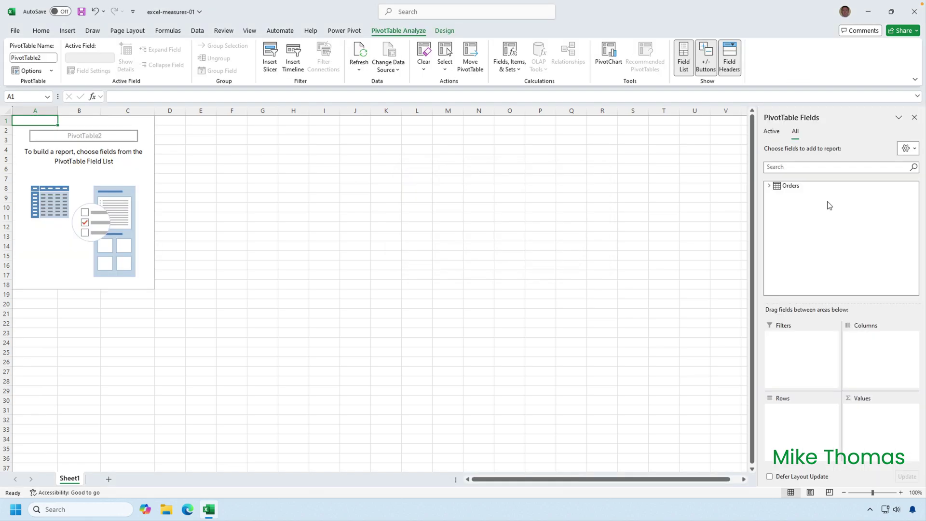
click(769, 186)
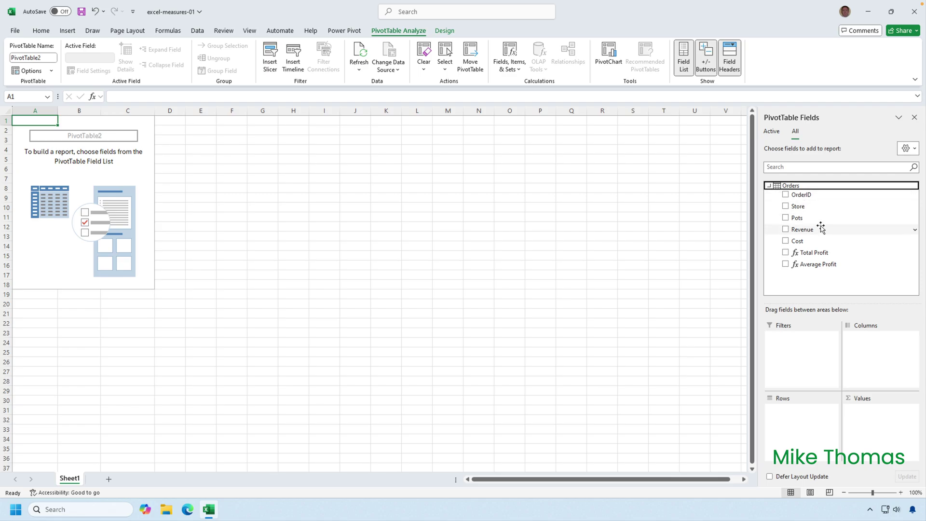
drag(801, 207, 795, 411)
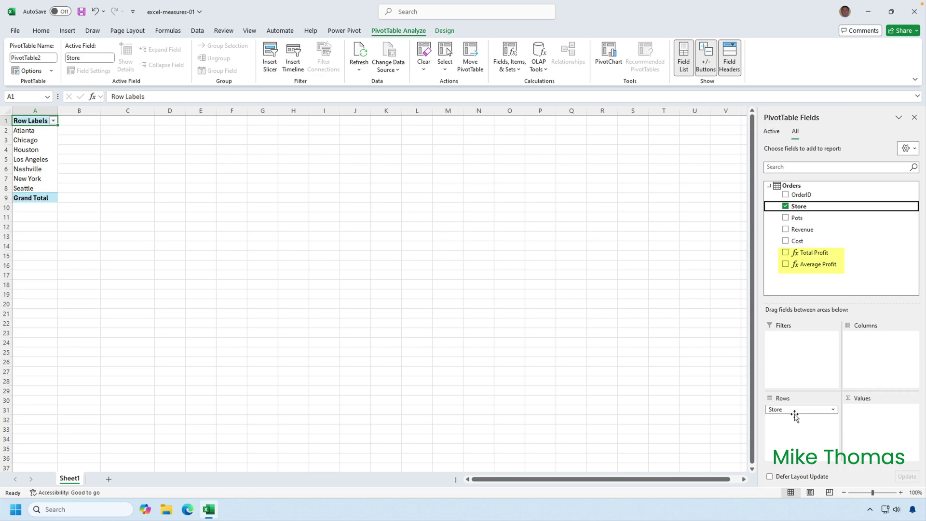
Add the Total Profit and Average Profit measures to Values, giving grand totals $2,490.00 and $54.13
click(813, 255)
drag(814, 257, 798, 434)
click(467, 280)
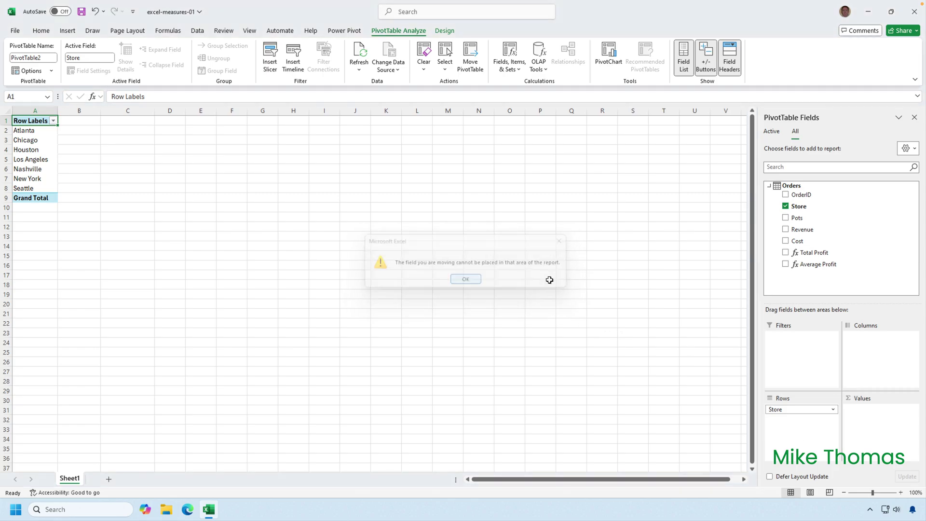
drag(818, 254, 886, 355)
click(468, 279)
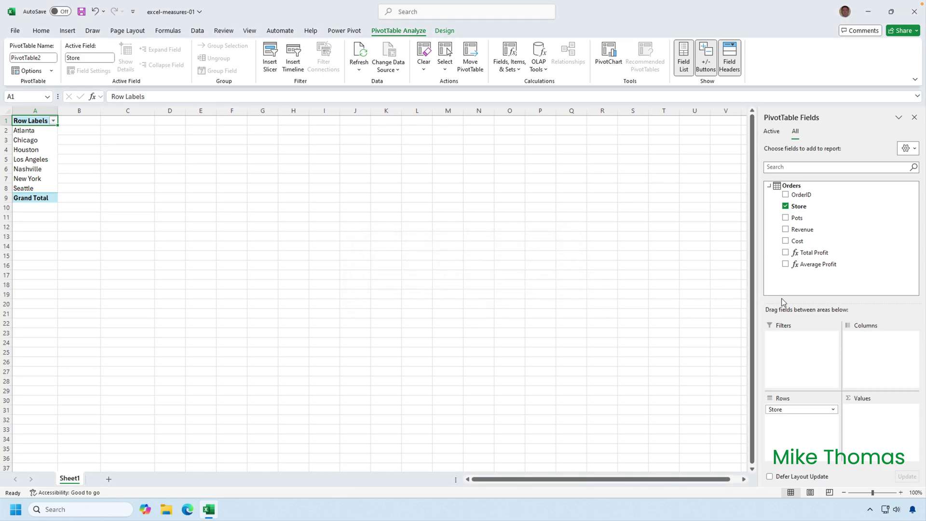
drag(814, 253, 882, 423)
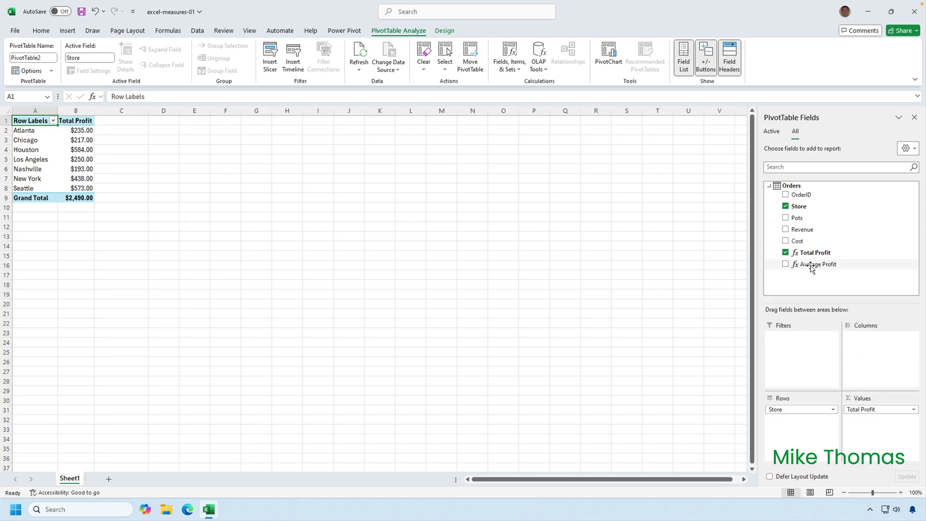
drag(811, 268, 882, 433)
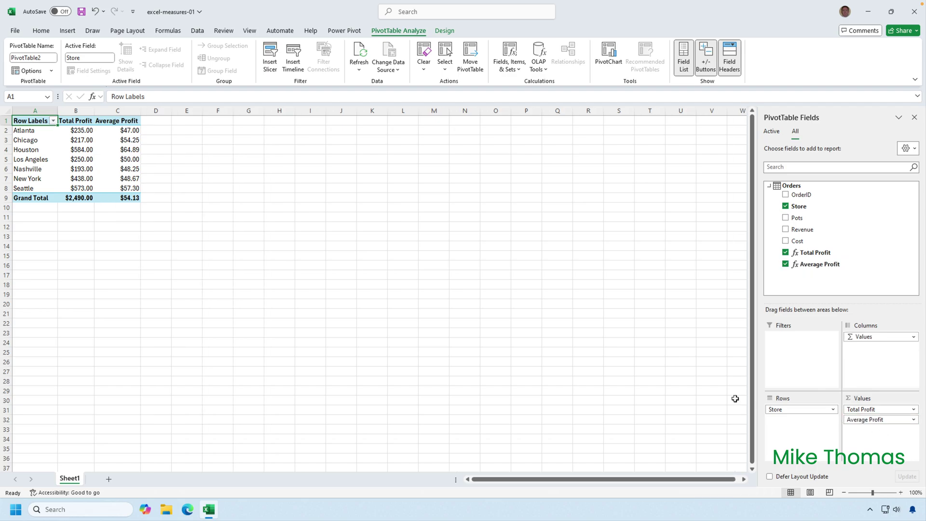